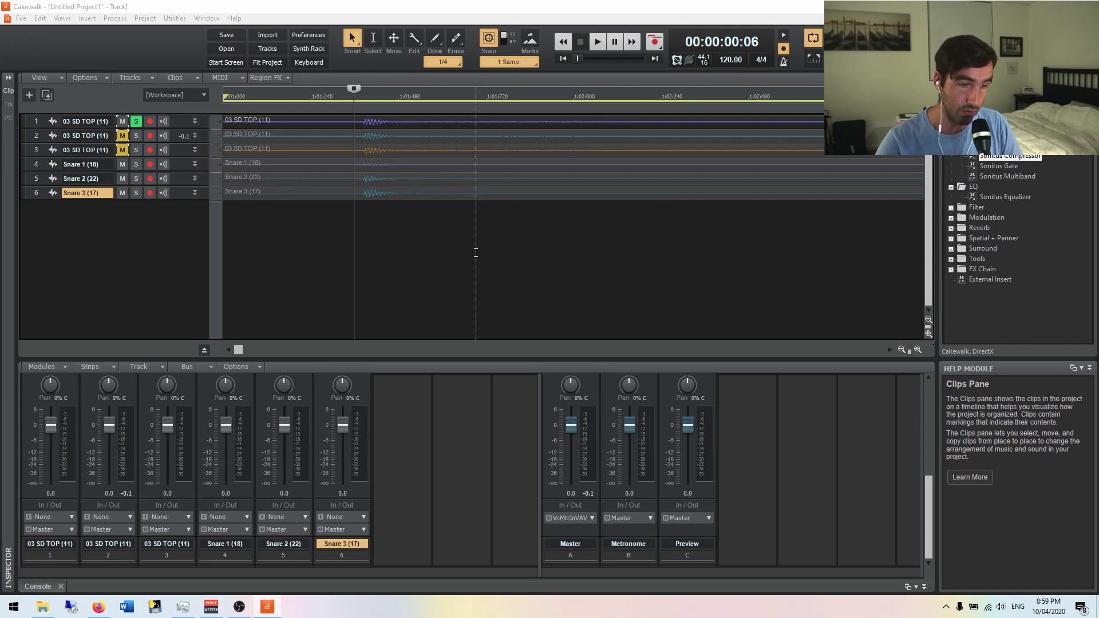
Play back the session to hear the soloed first 03 SD TOP track's compressed snare.
key(space)
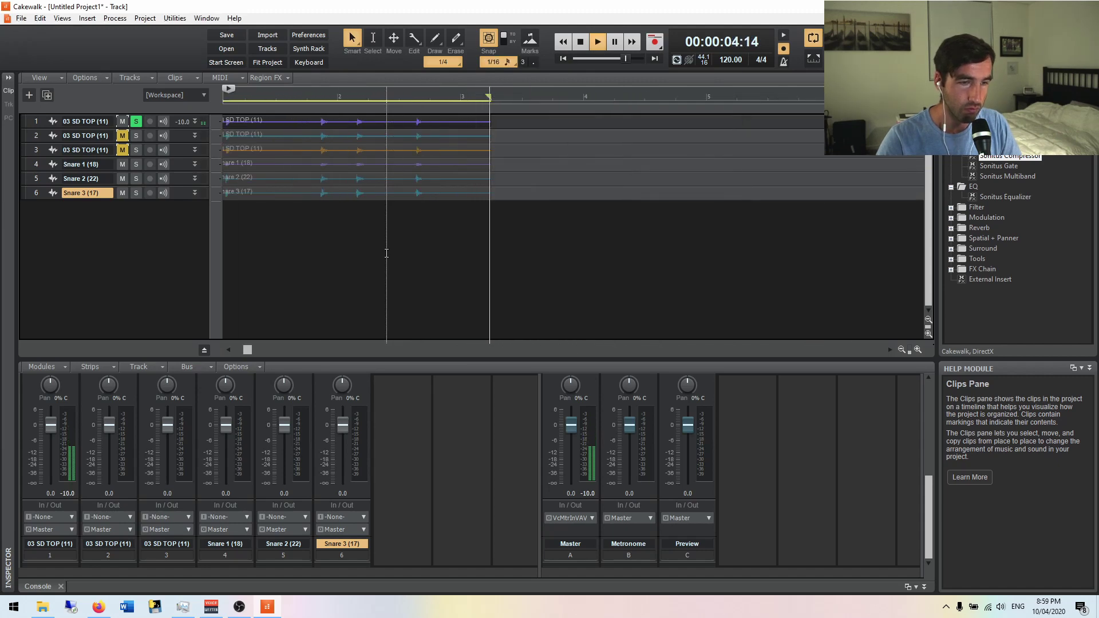
Stop playback and zoom the timeline in on the first snare hit.
key(space)
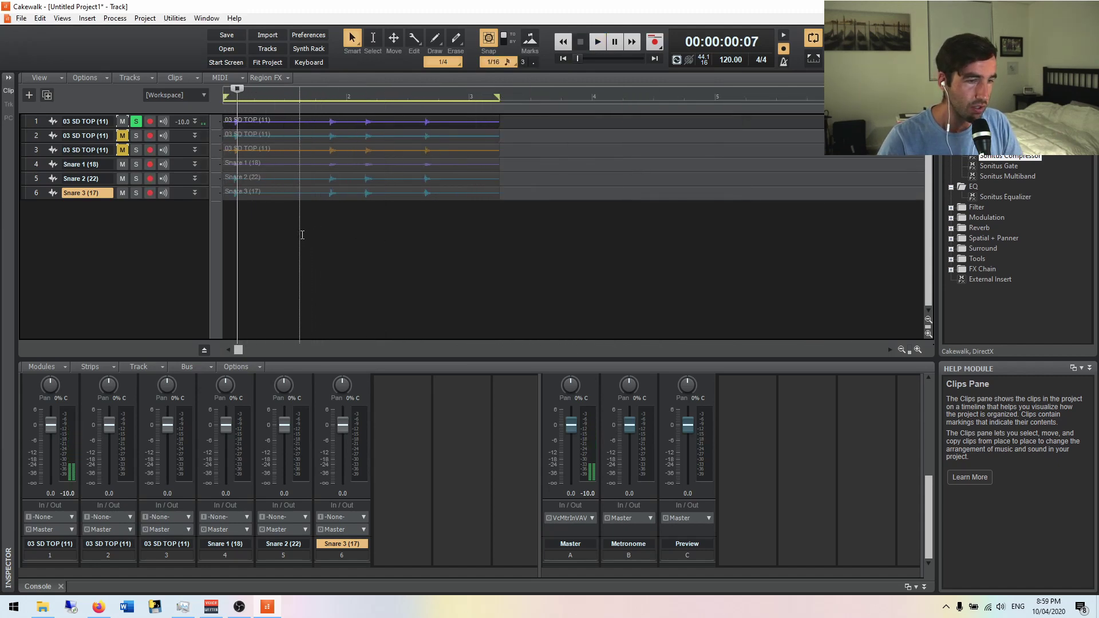
scroll(310, 138, up, 3)
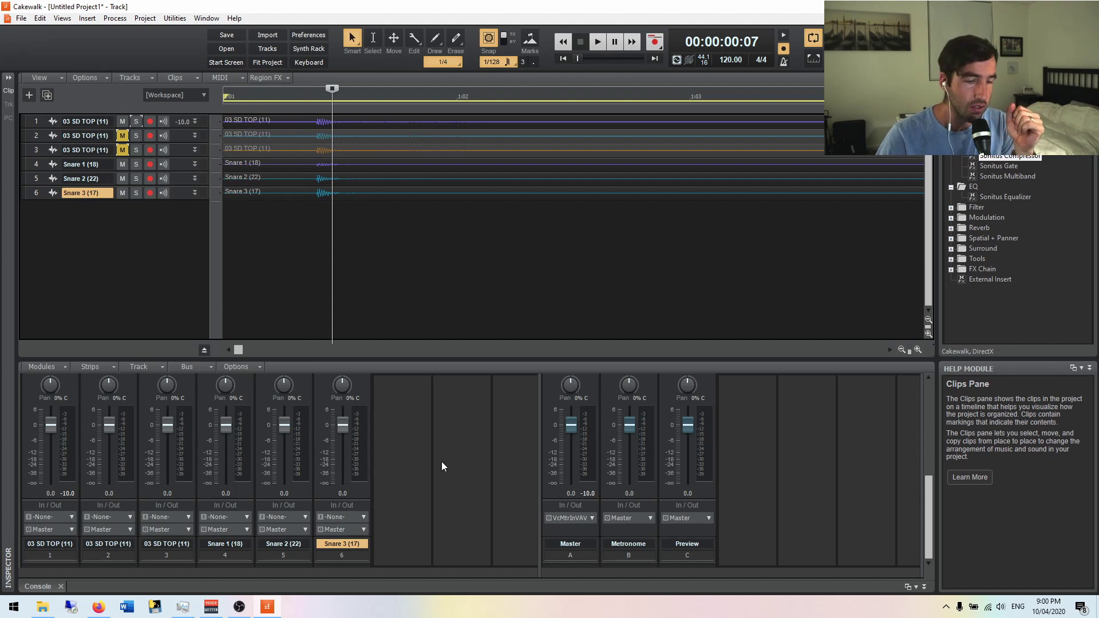
Inspect the equalizers on tracks 1–3, ending on track 1's compressor (-12.1 dB, 7.0:1).
scroll(437, 461, up, 3)
scroll(420, 451, up, 1)
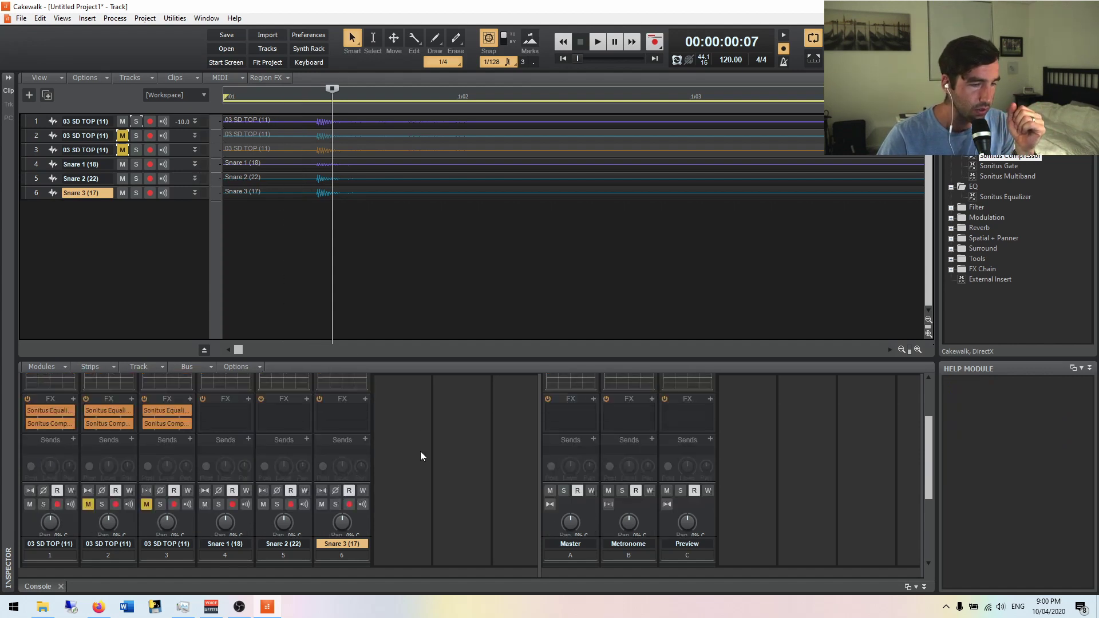
click(50, 422)
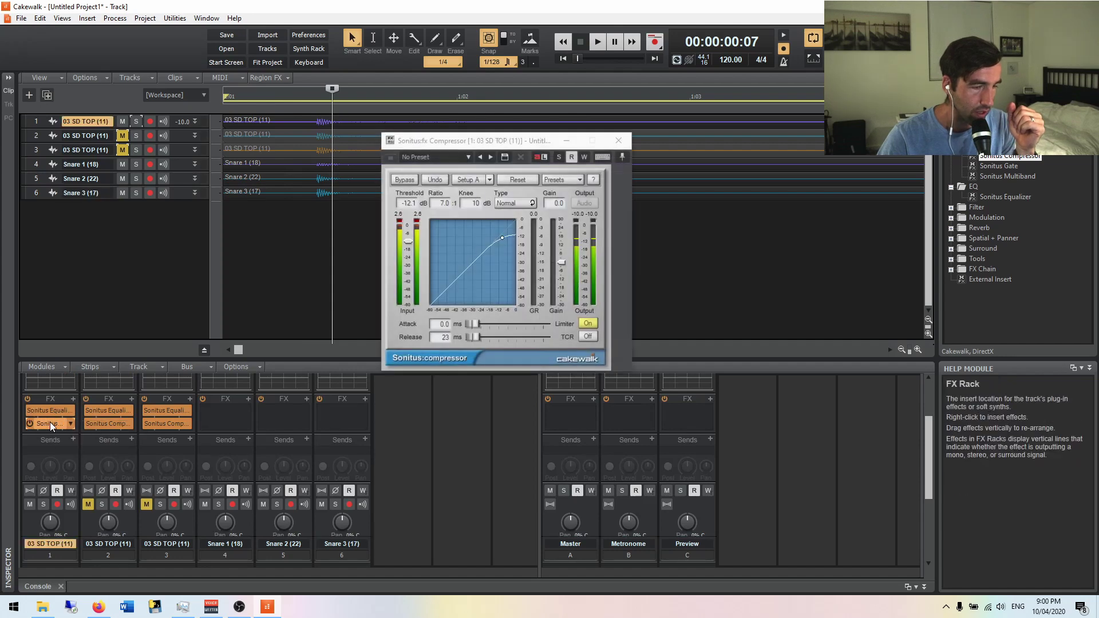
click(49, 411)
click(99, 411)
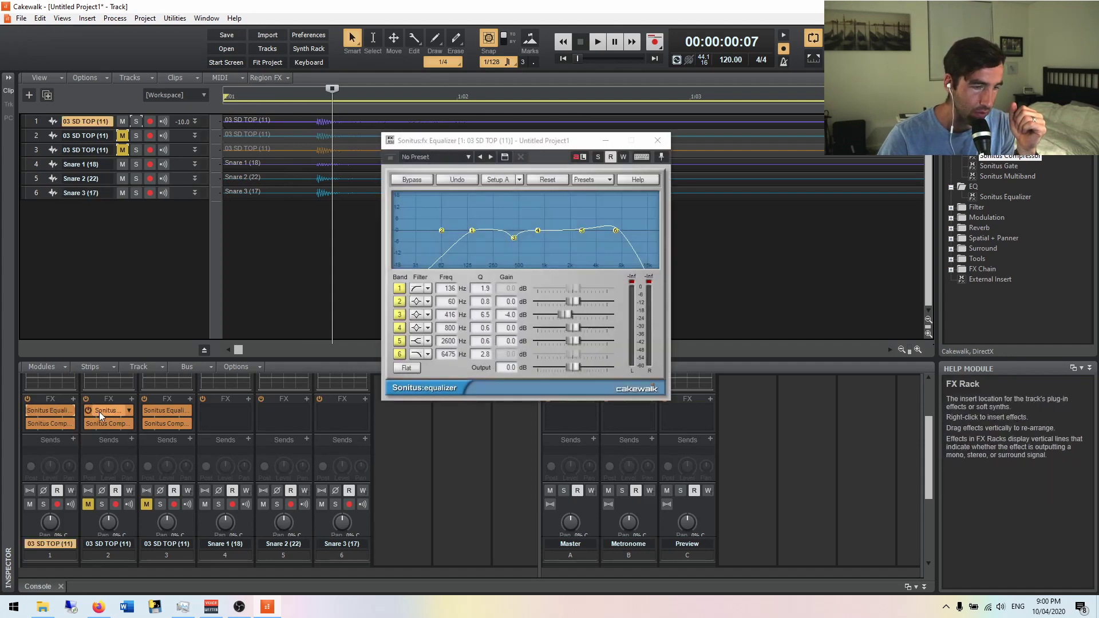
click(164, 409)
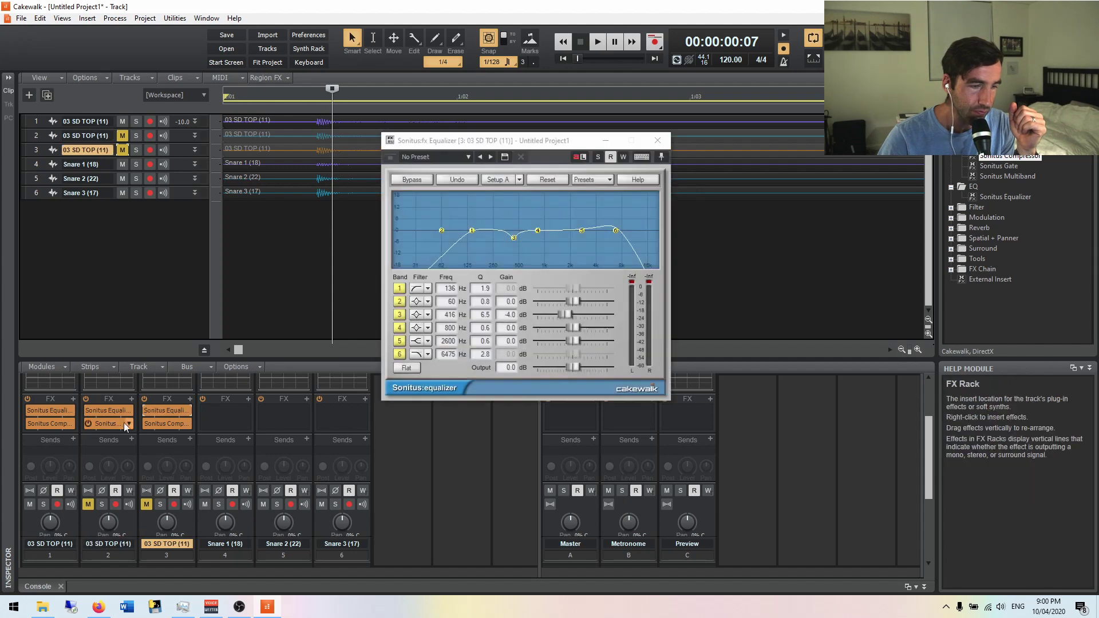
click(53, 427)
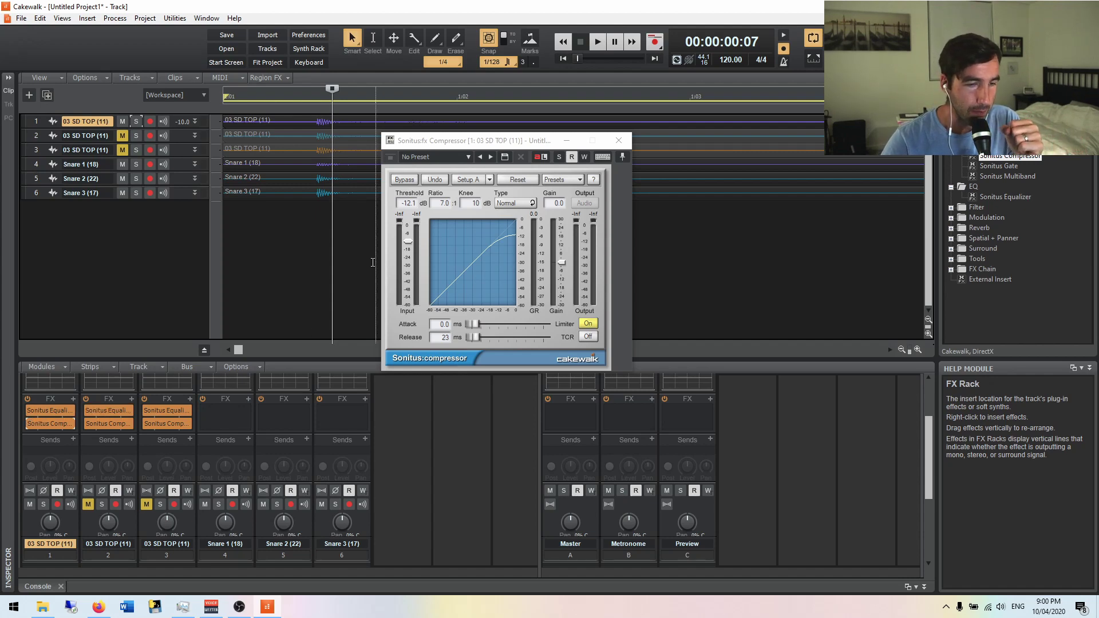
Reposition track 1's Sonitus Compressor window up and left, toward the track list.
drag(502, 144, 478, 108)
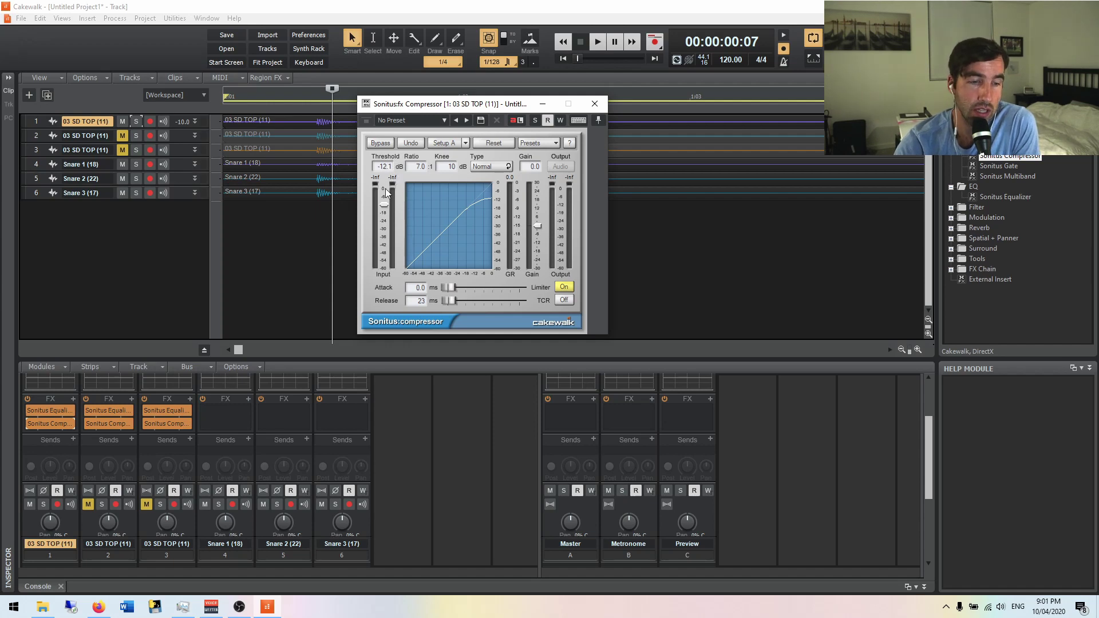
key(space)
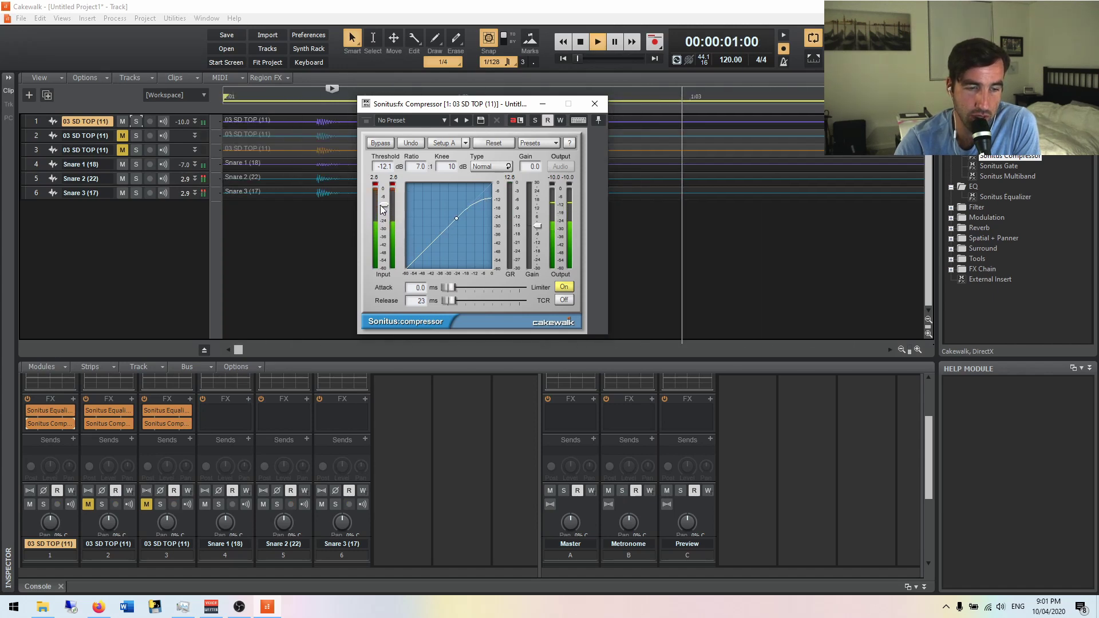
key(space)
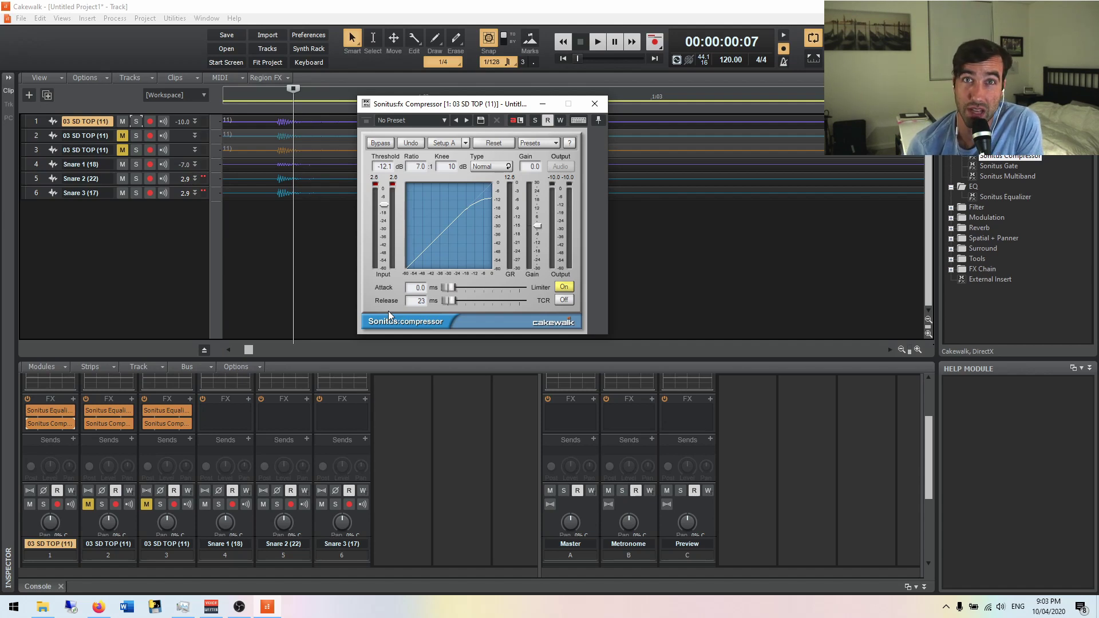
Close the compressor and expand Snare 1 and the first 03 SD TOP track, zoomed on the hits.
click(593, 105)
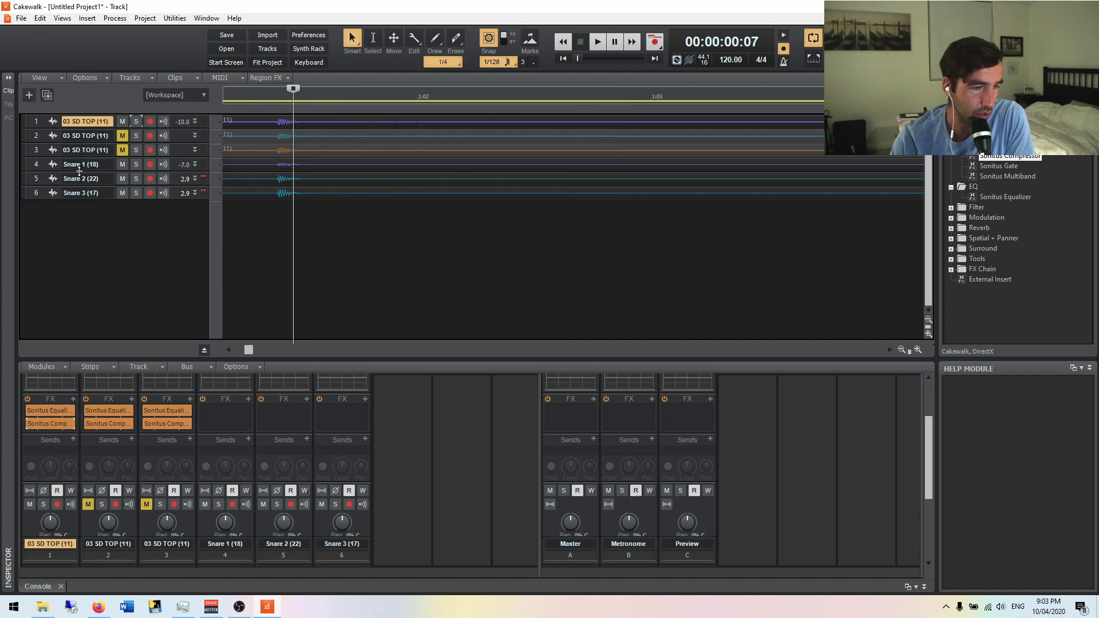
click(195, 164)
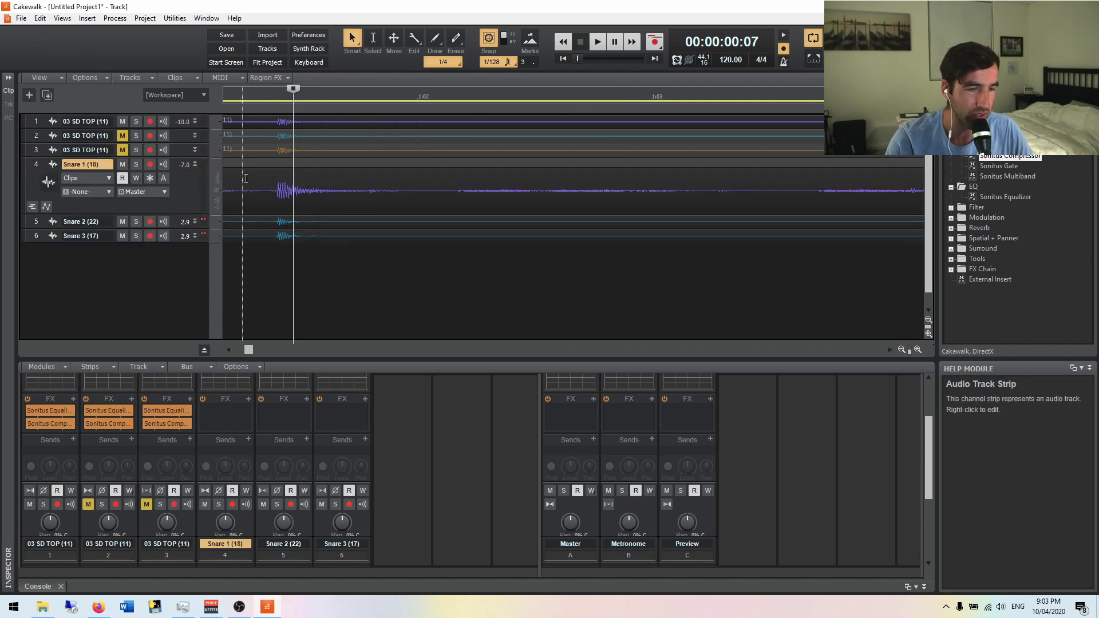
scroll(283, 212, up, 5)
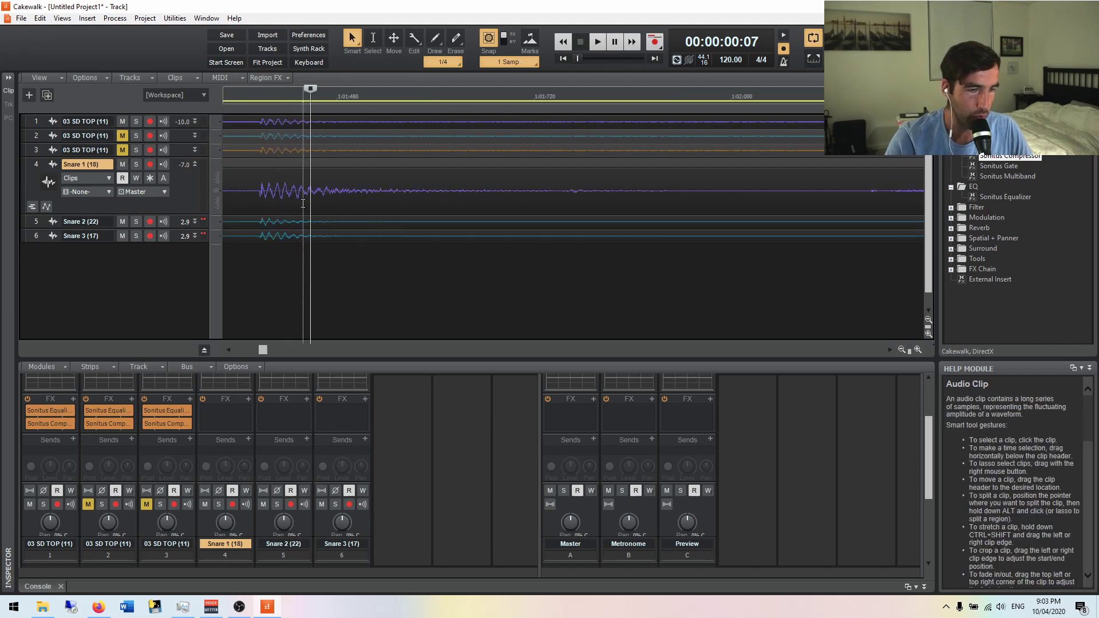
scroll(303, 204, left, 4)
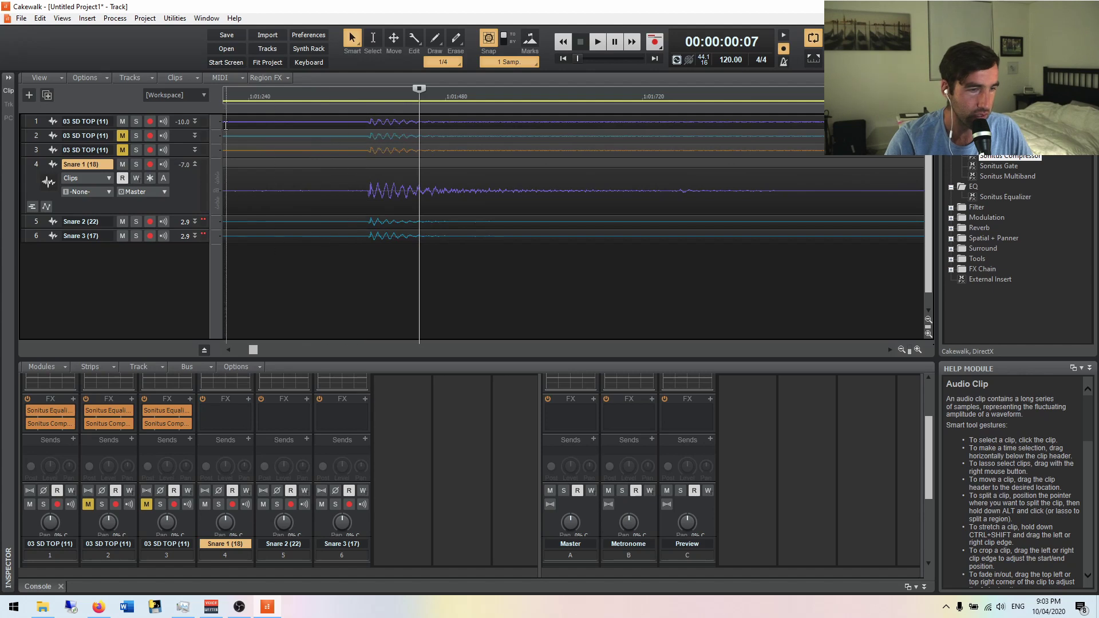
click(195, 121)
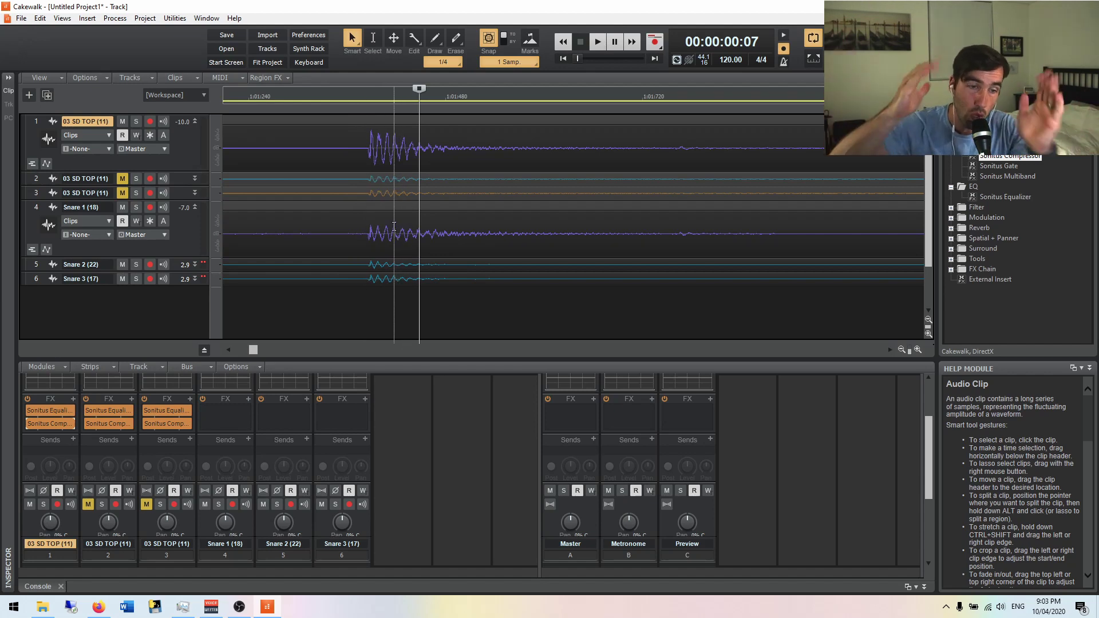
Collapse Snare 1, then review and close track 2's Sonitus Compressor.
click(195, 207)
double_click(108, 424)
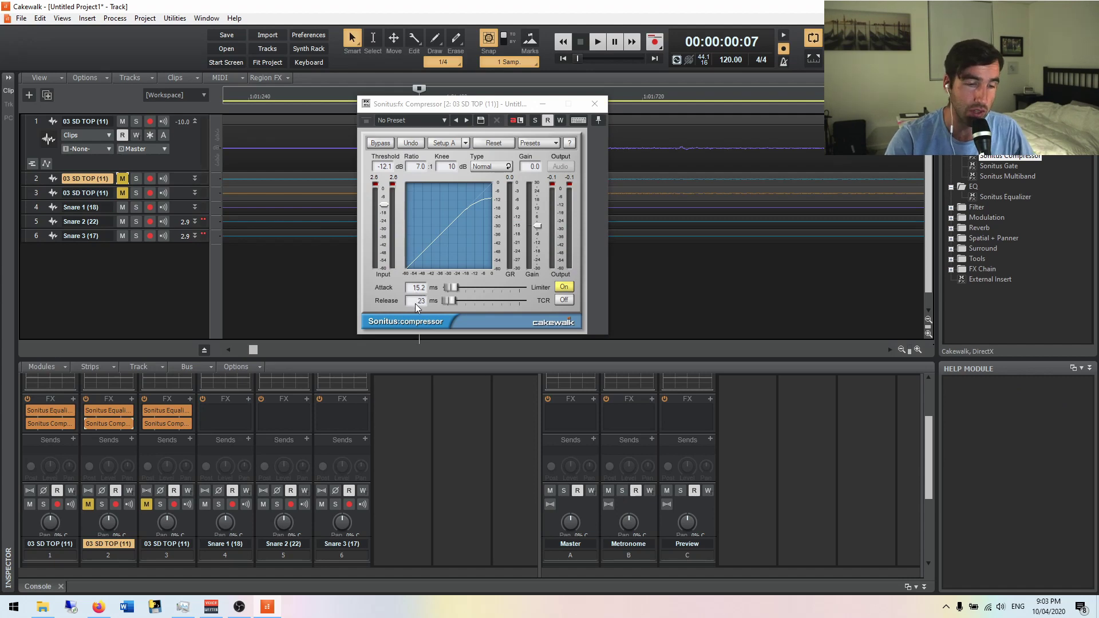
click(591, 107)
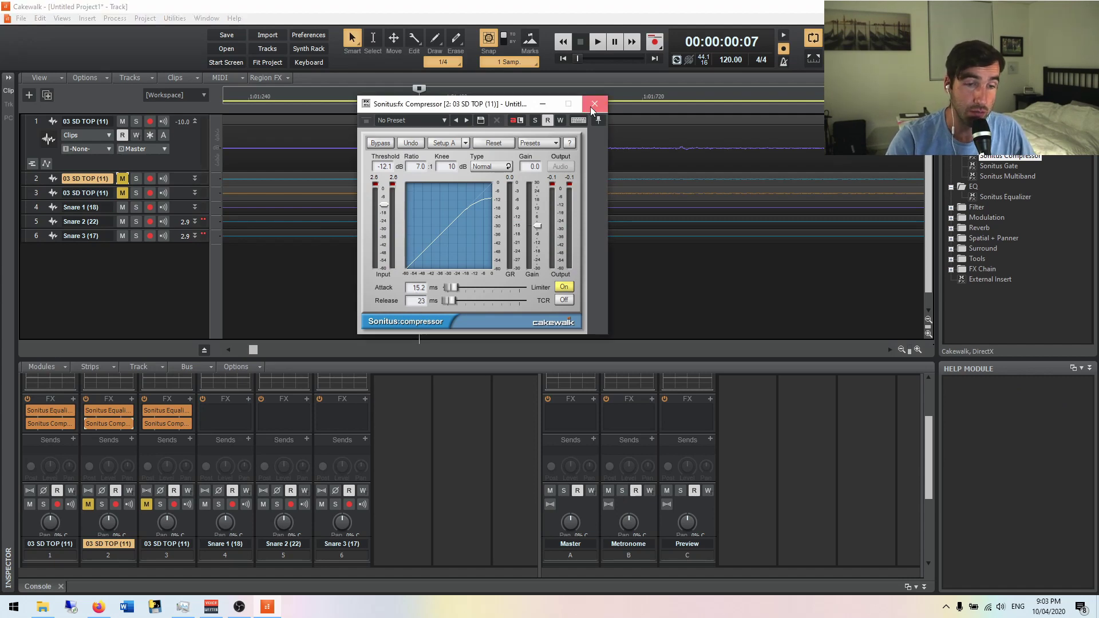
click(591, 107)
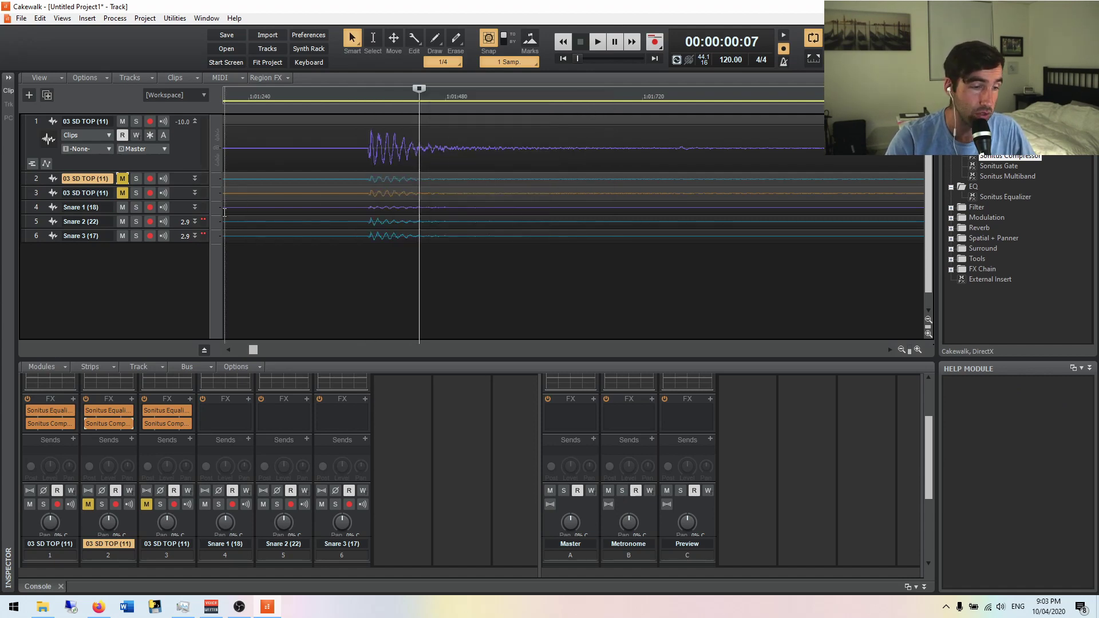
Expand Snare 1 and Snare 2 so their hits stack for comparison.
click(195, 207)
scroll(370, 237, down, 3)
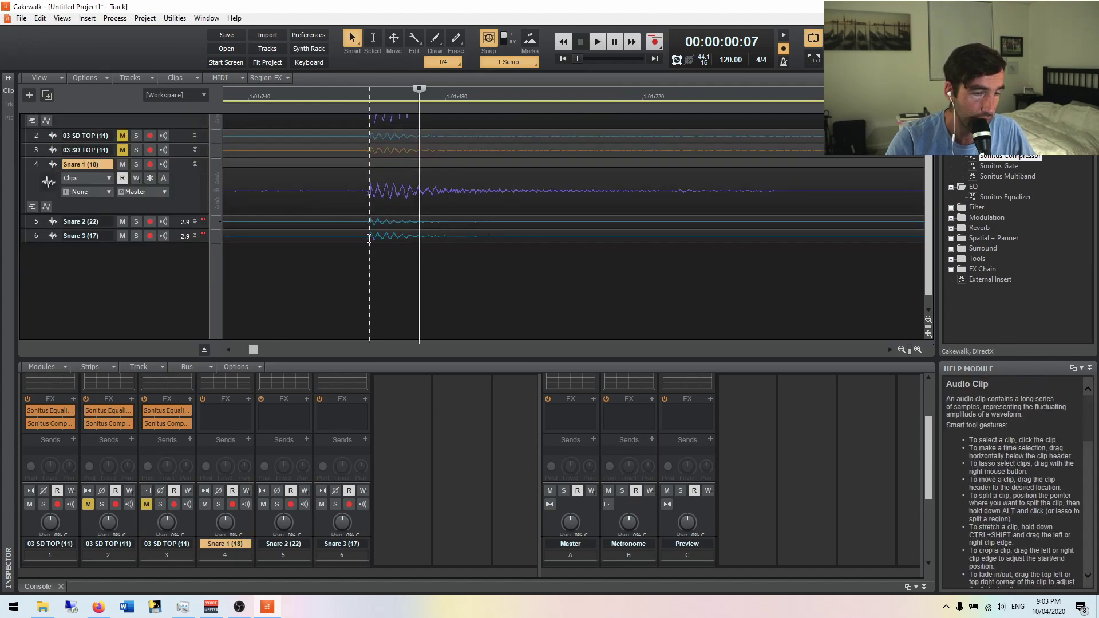
click(195, 222)
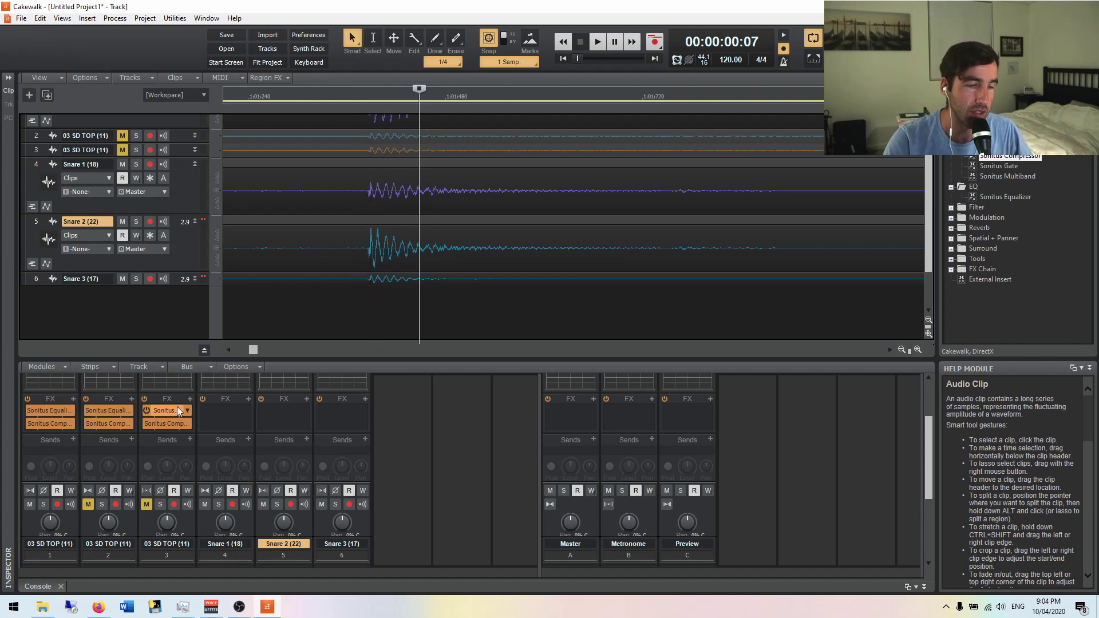
Review track 3's Sonitus Compressor, then expand Snare 3 beneath Snare 2.
click(165, 423)
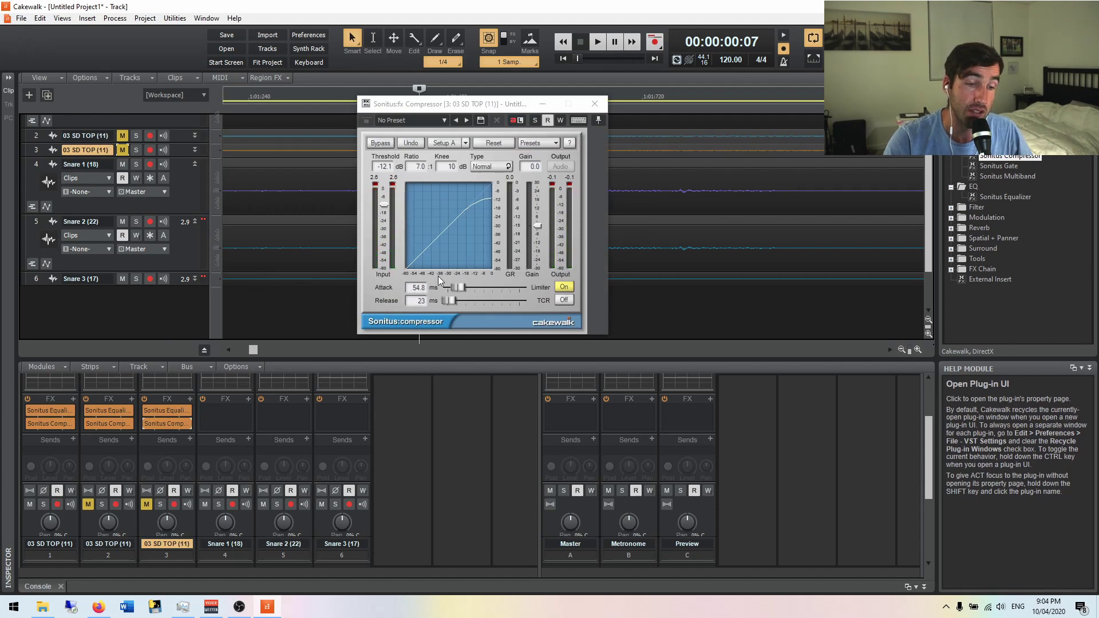
click(594, 104)
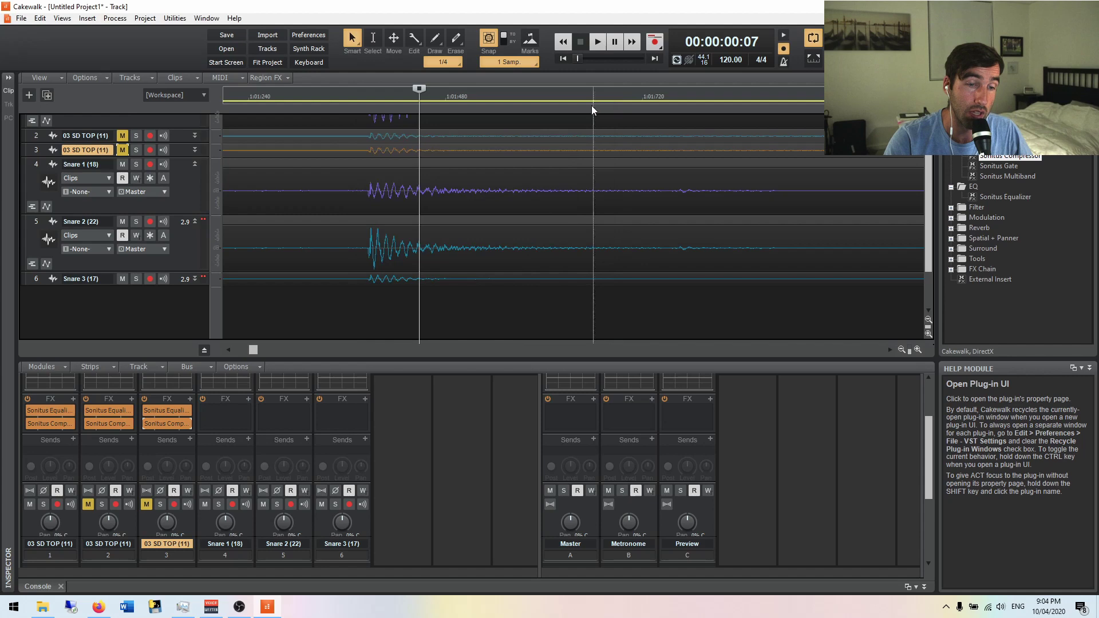
click(195, 279)
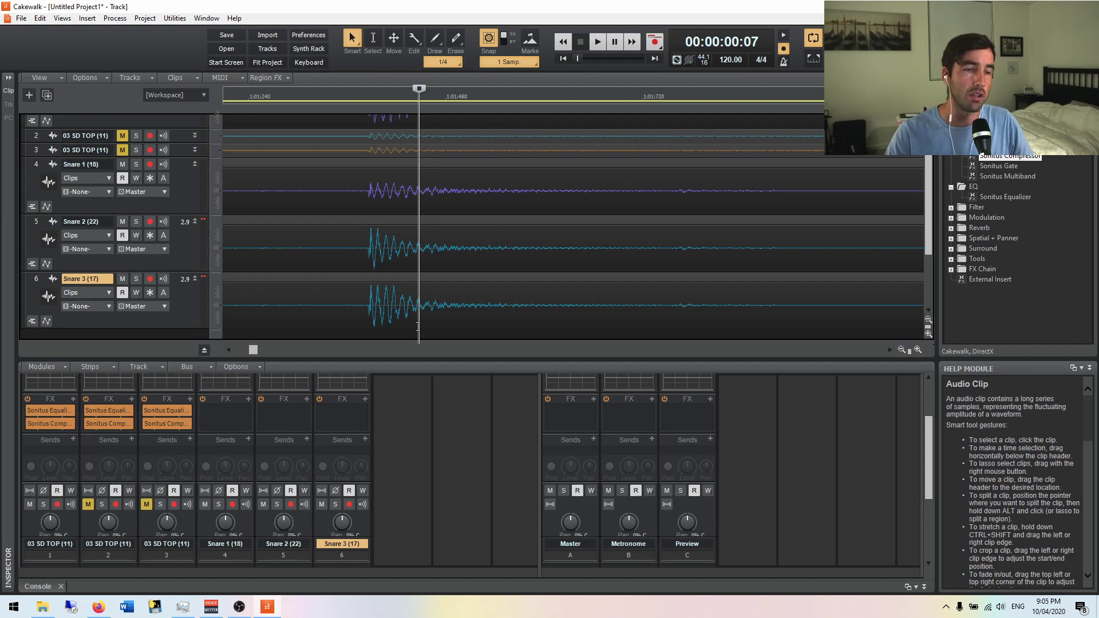
Solo the first 03 SD TOP track and collapse Snare 1, 2 and 3 to one row.
scroll(252, 251, up, 2)
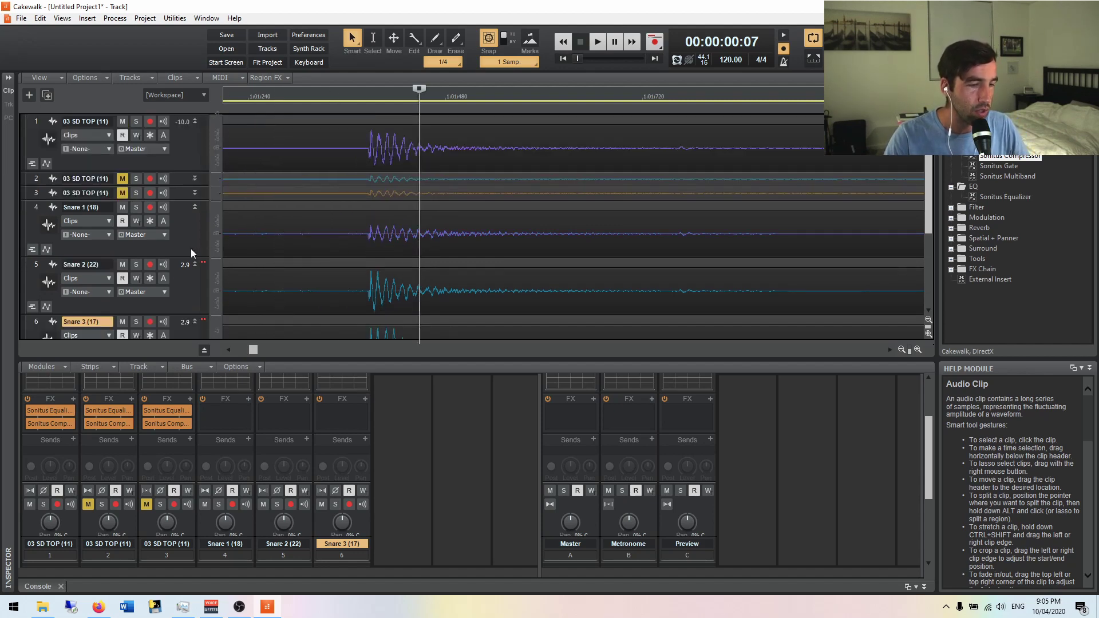
click(136, 122)
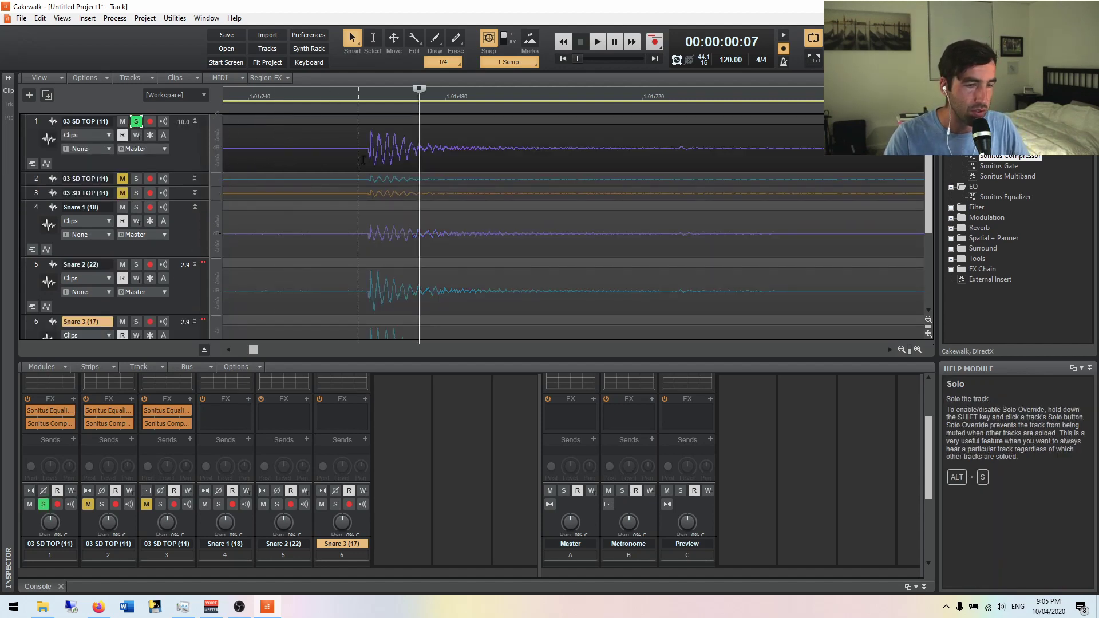
scroll(387, 204, down, 10)
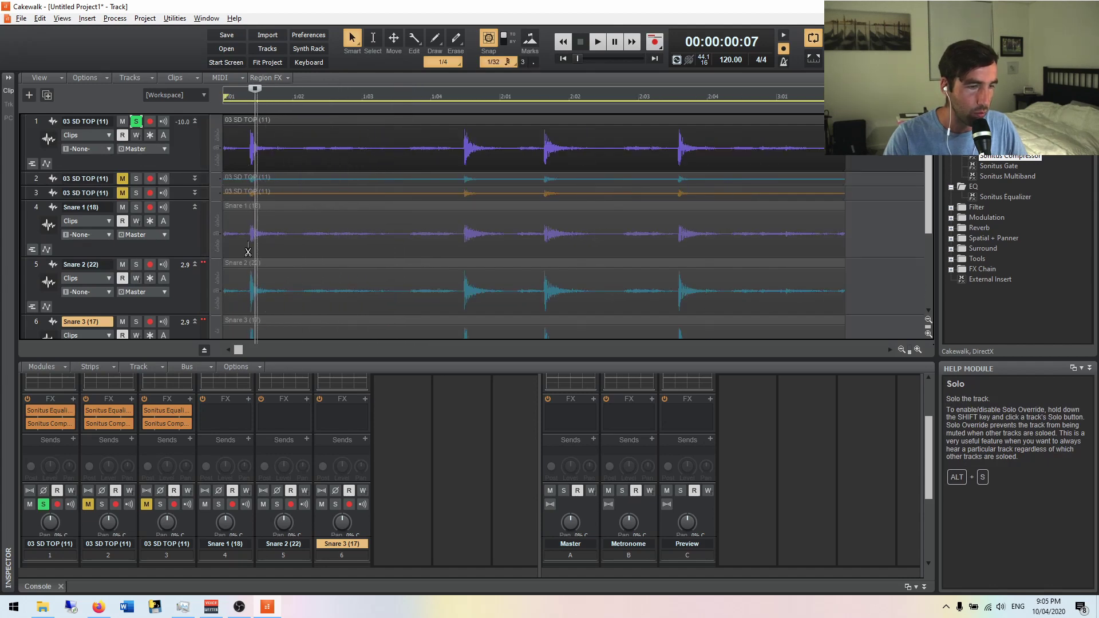
click(195, 206)
click(194, 221)
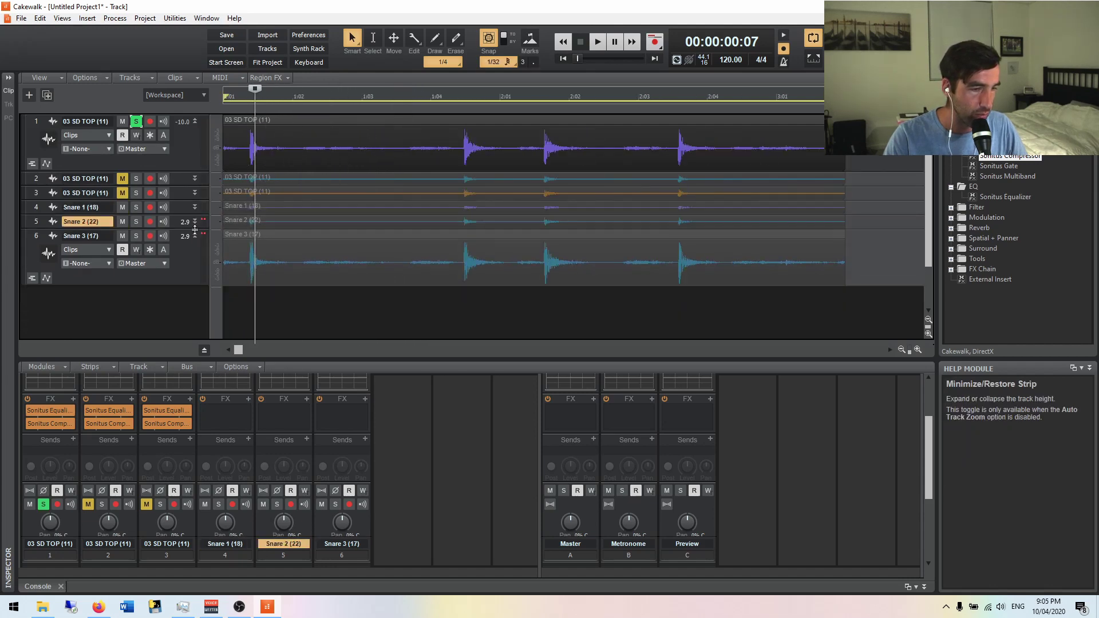
click(195, 235)
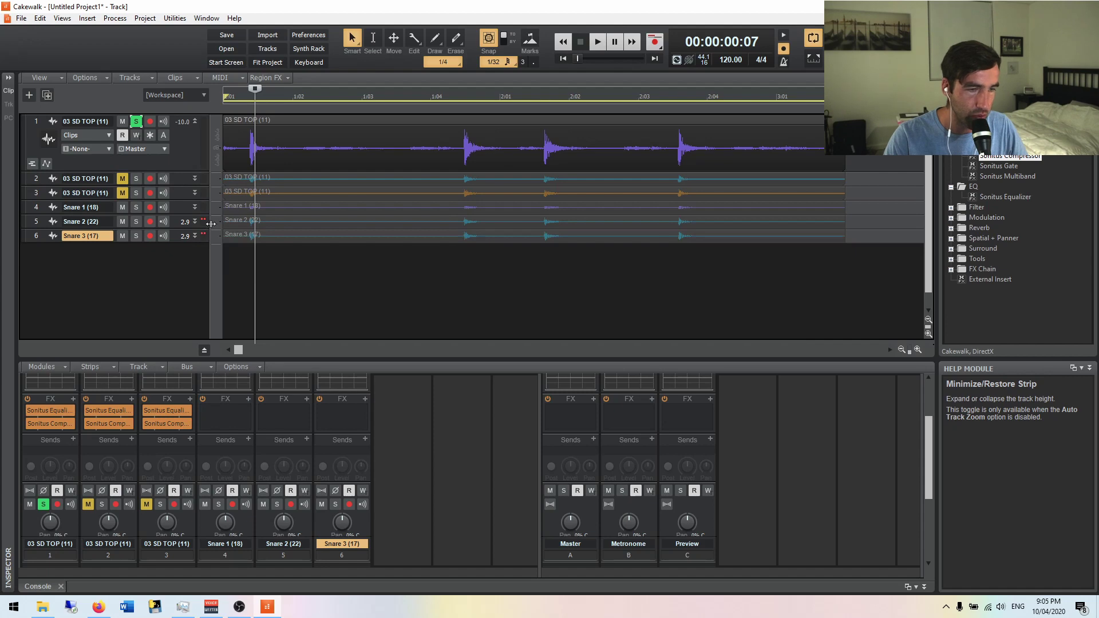
Play the first 03 SD TOP track alone, then Snare 1 alone.
key(space)
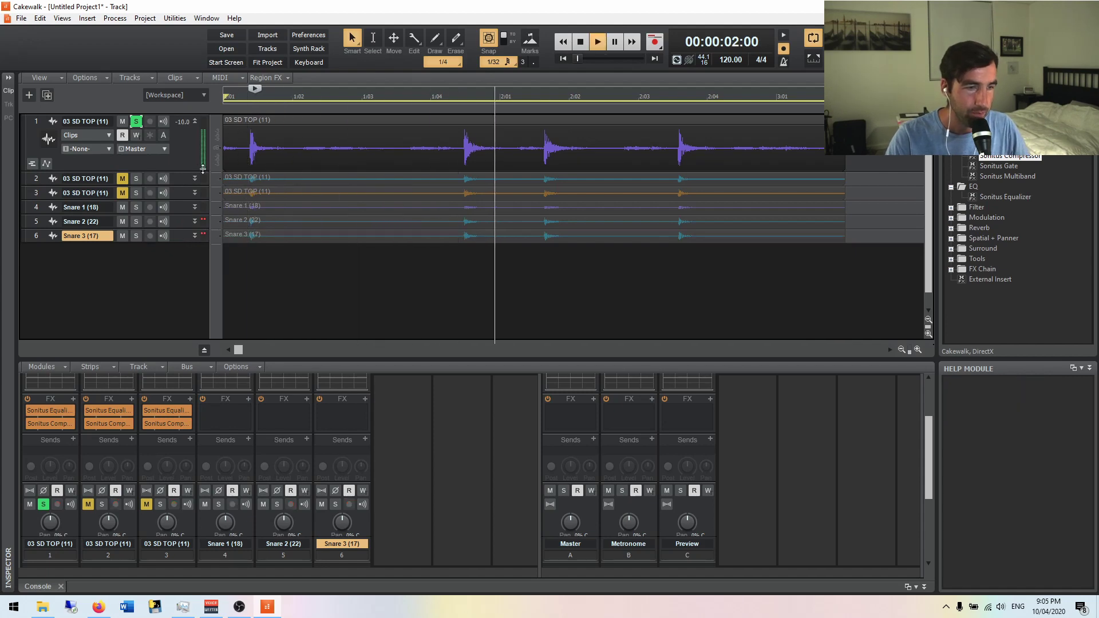
key(space)
click(136, 121)
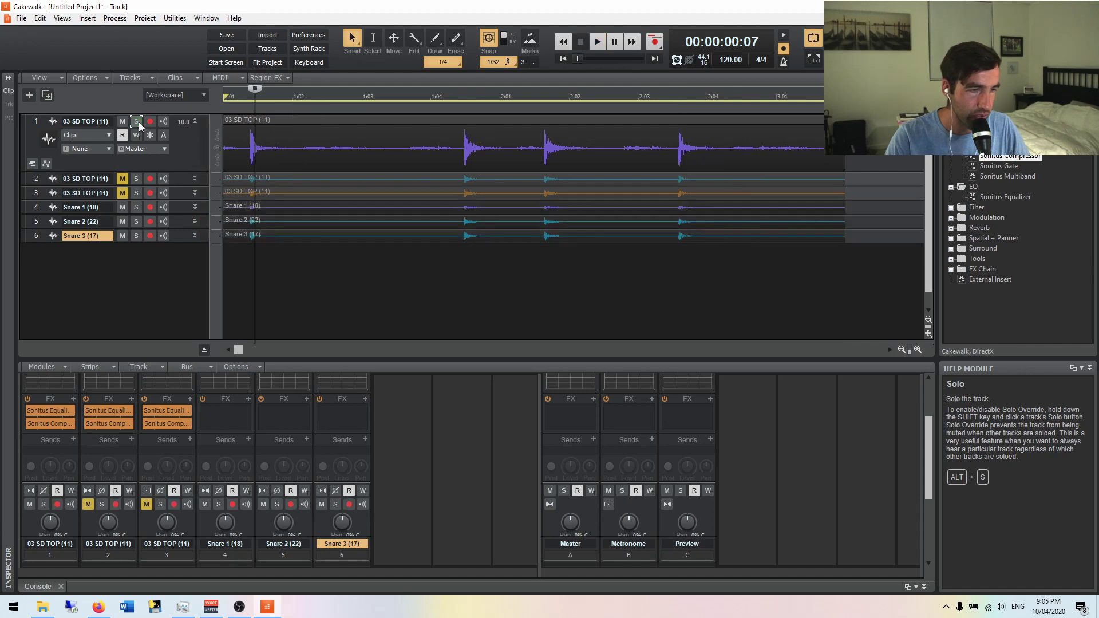
click(137, 207)
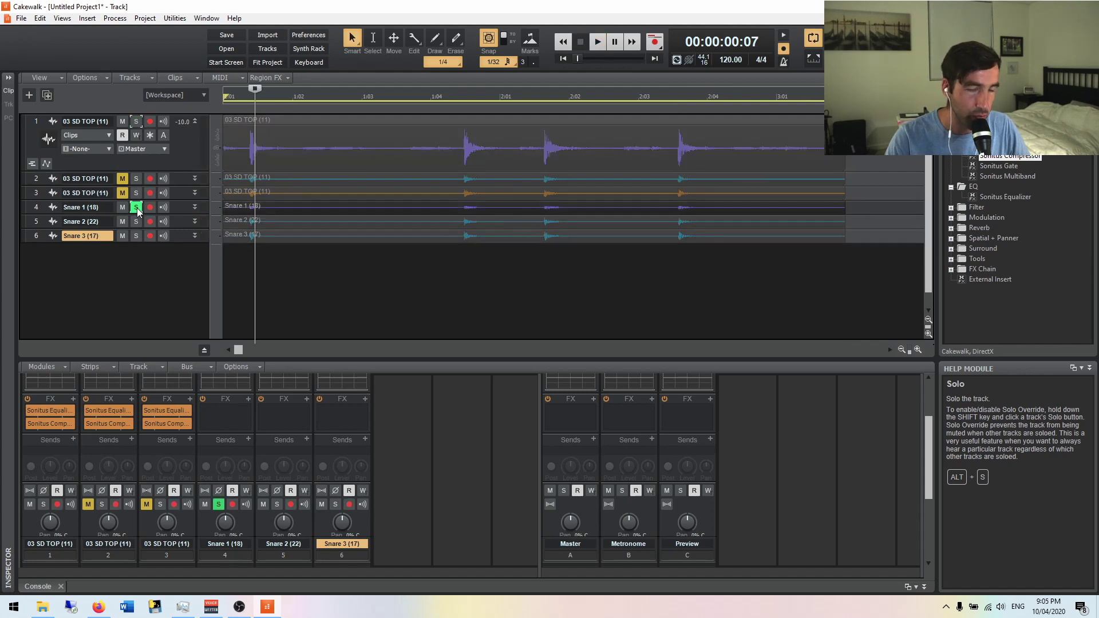
key(space)
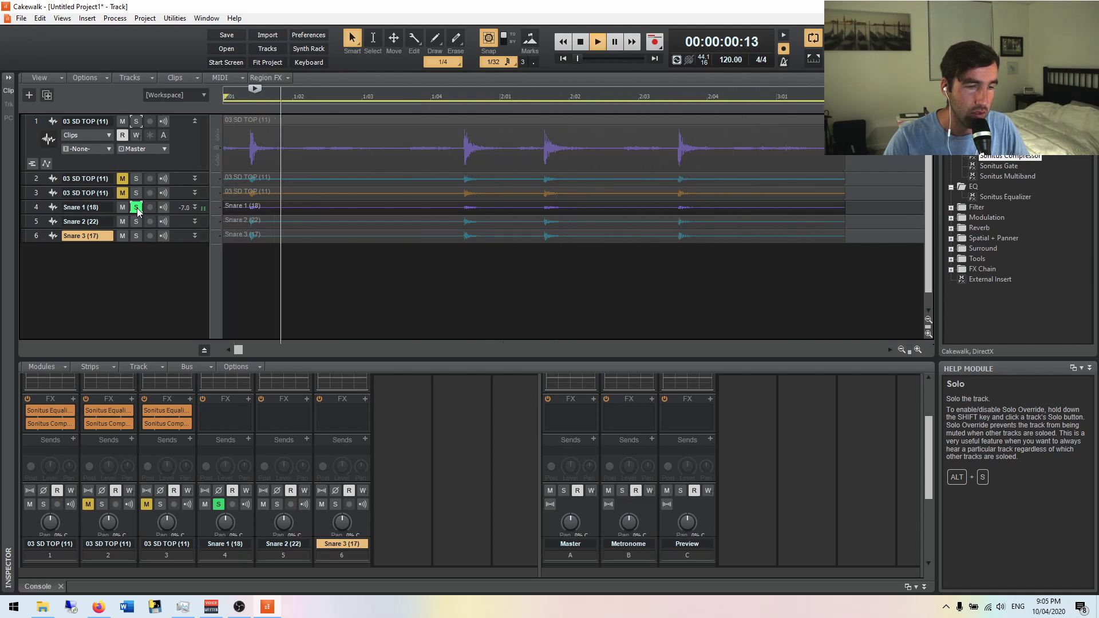
key(space)
Play Snare 2 soloed, then switch the solo to Snare 3 and play it.
click(136, 222)
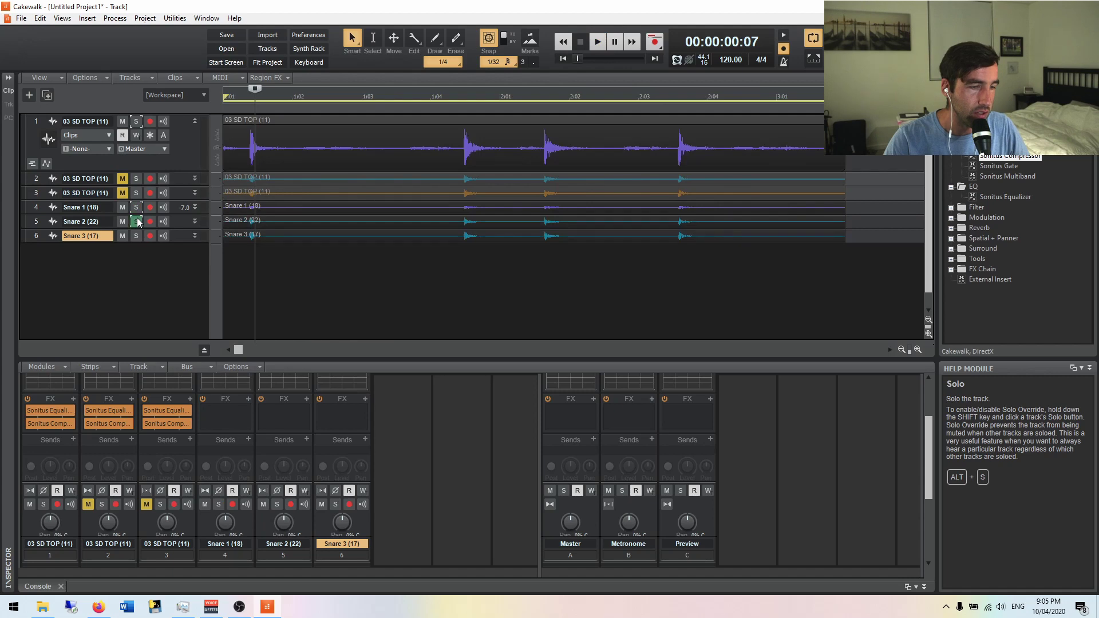
key(space)
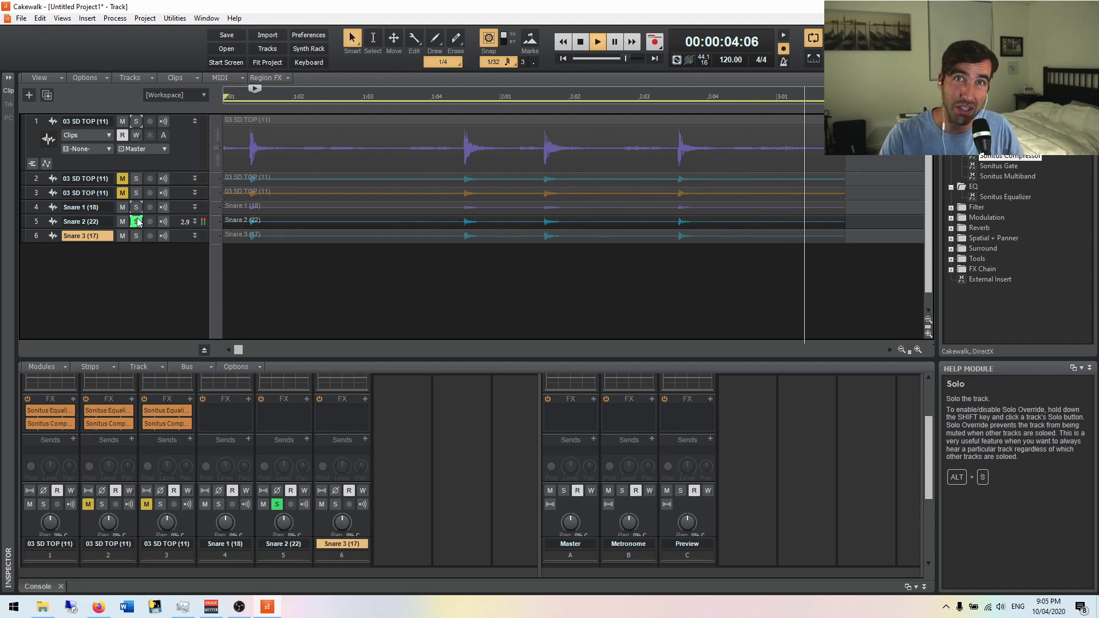
click(137, 221)
key(space)
click(136, 236)
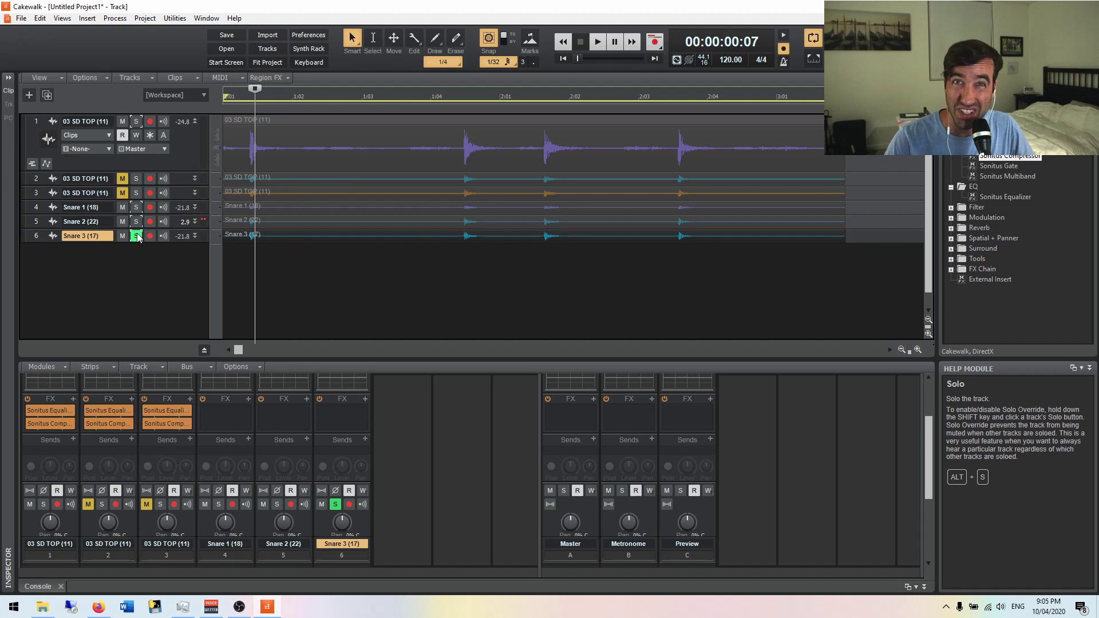
key(space)
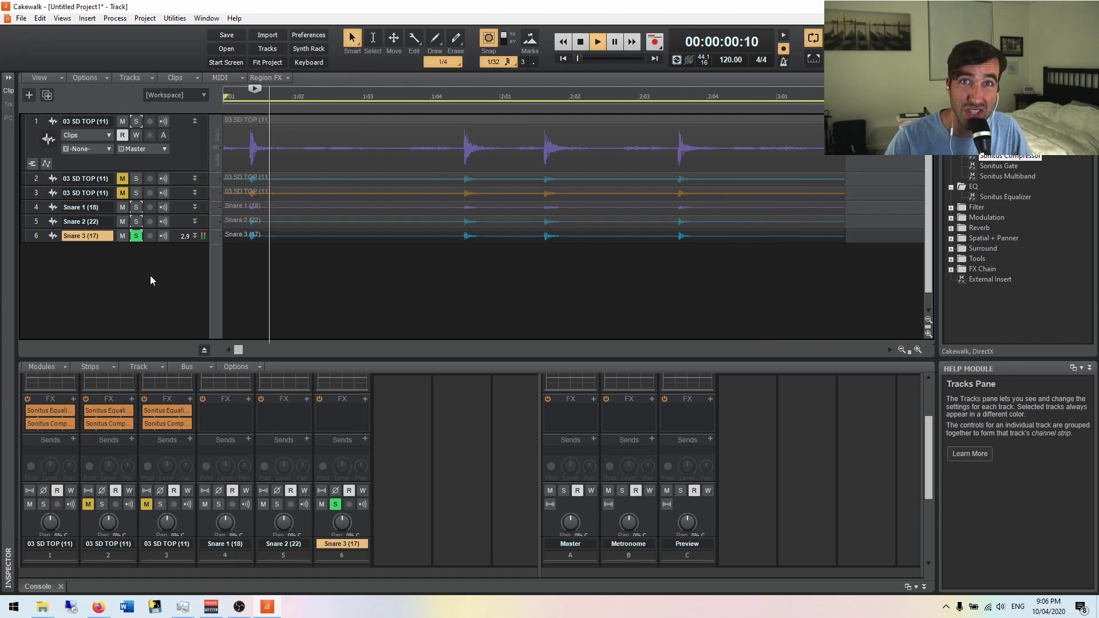
Compare against the first 03 SD TOP track, then leave Snare 3 soloed and stop.
click(136, 236)
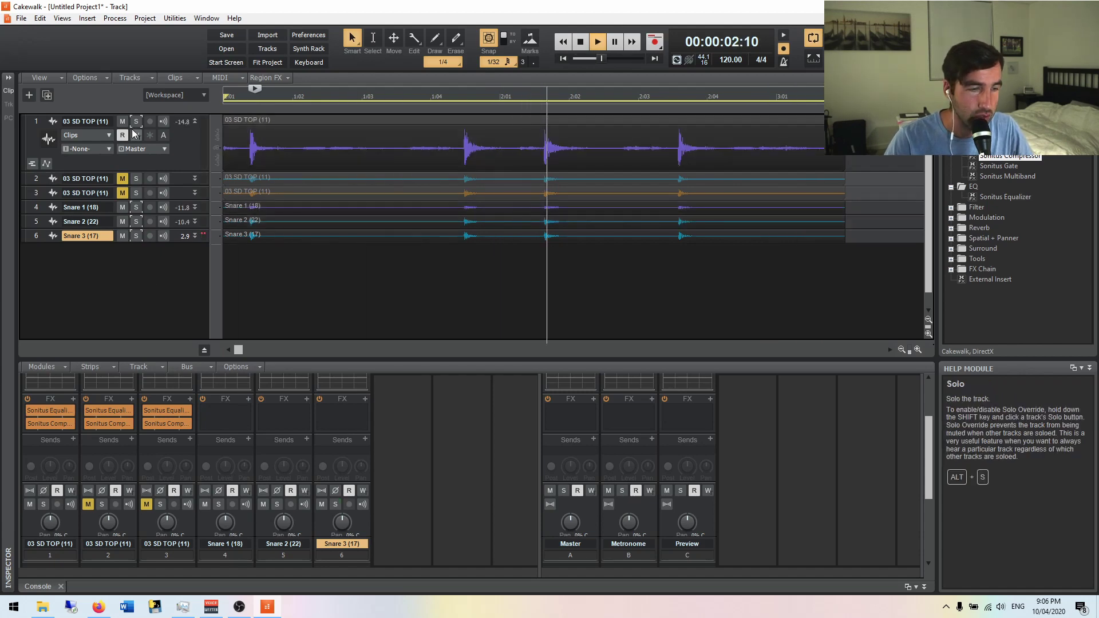
click(136, 122)
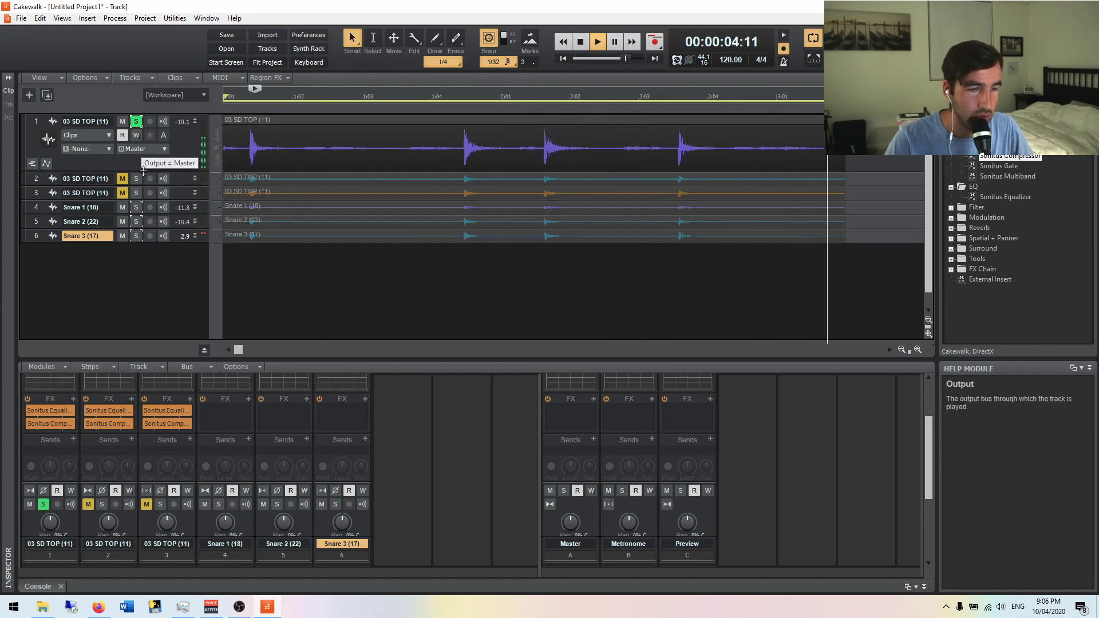
ctrl+click(137, 235)
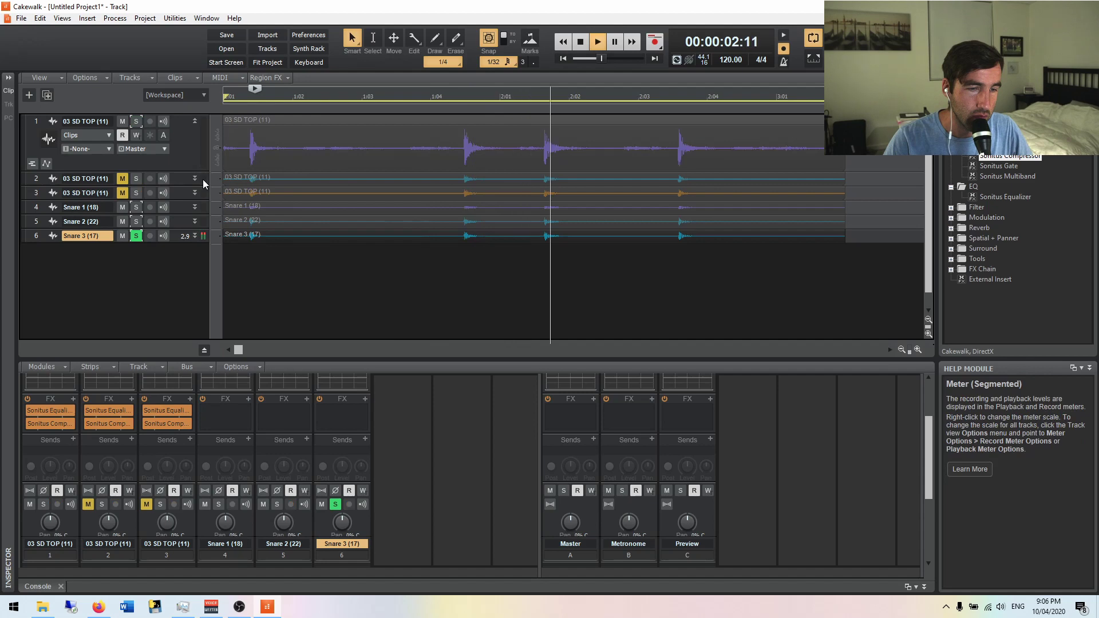
key(space)
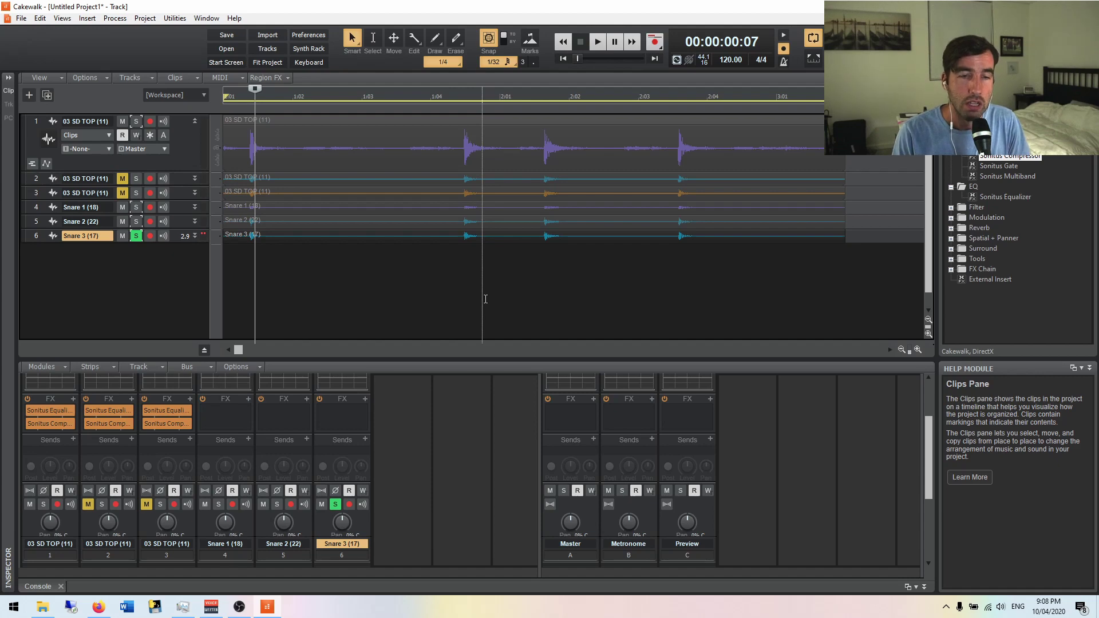
Route the outputs of Snare 3 and Snare 2 to the Preview bus.
scroll(483, 439, down, 3)
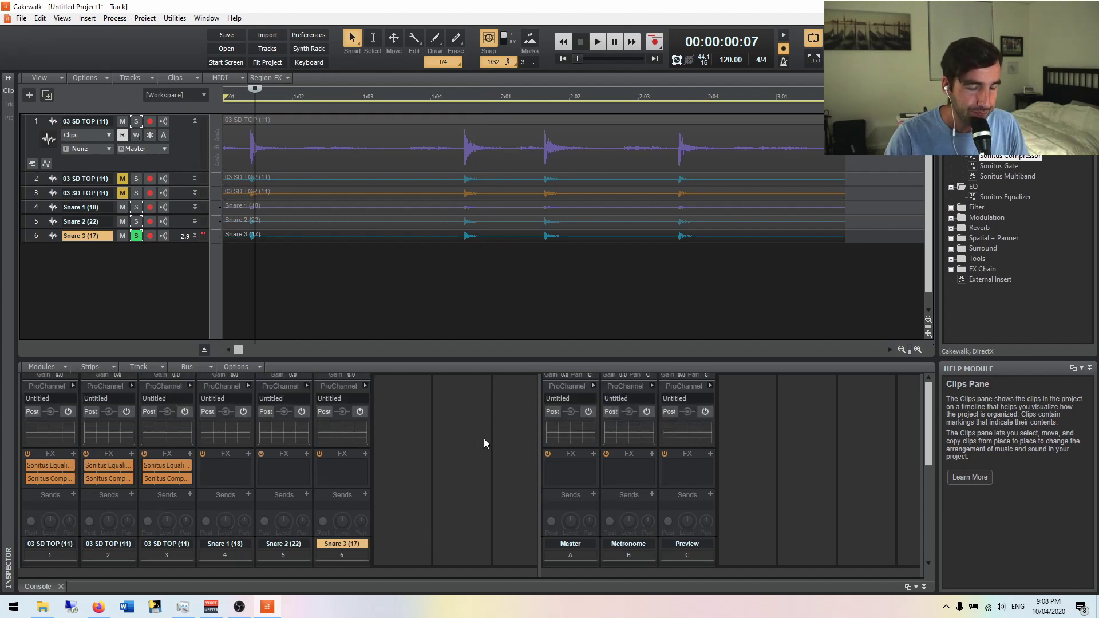
scroll(484, 444, down, 2)
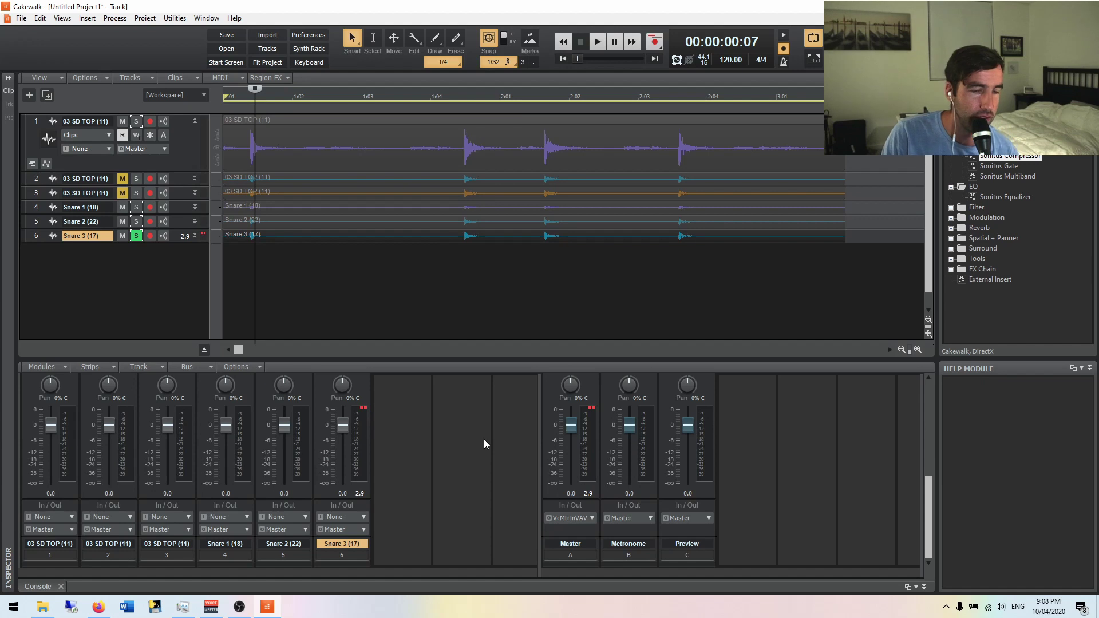
click(363, 516)
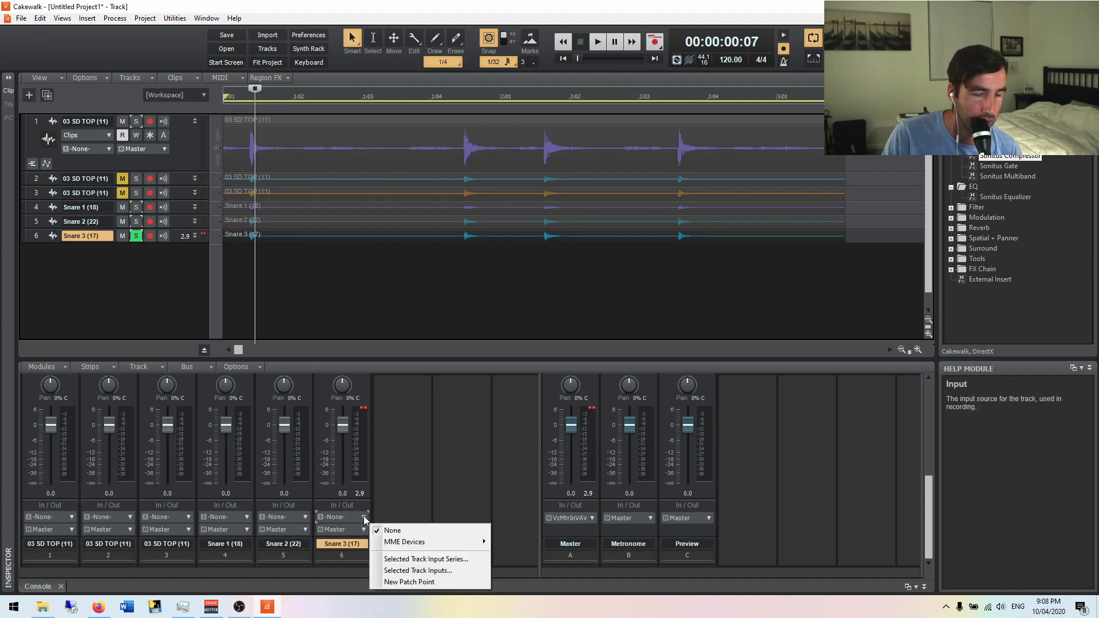
click(364, 530)
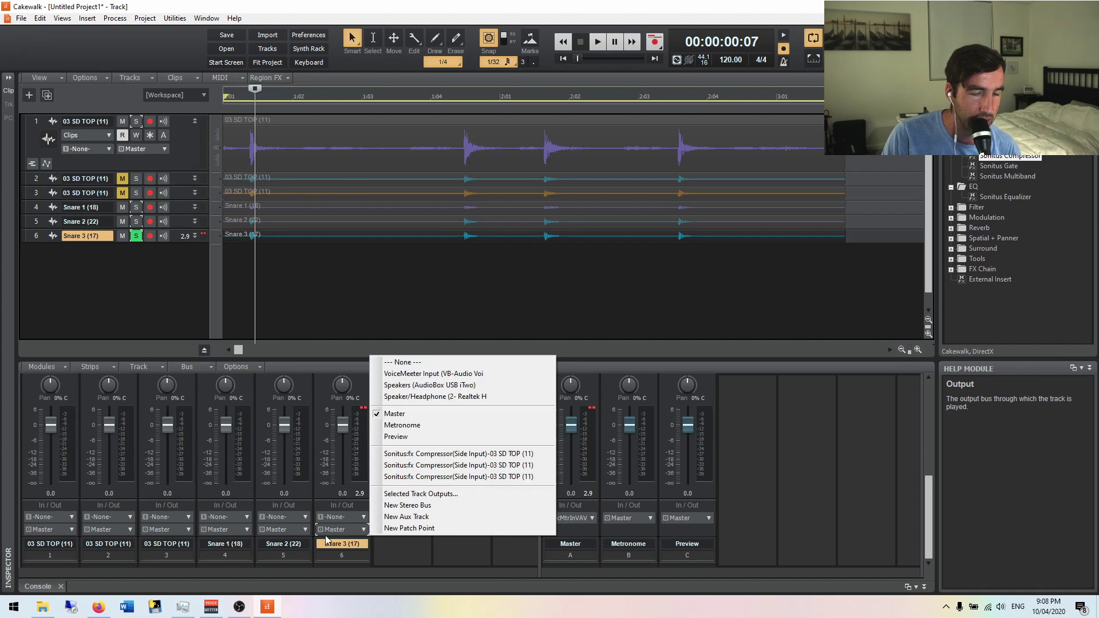
click(400, 436)
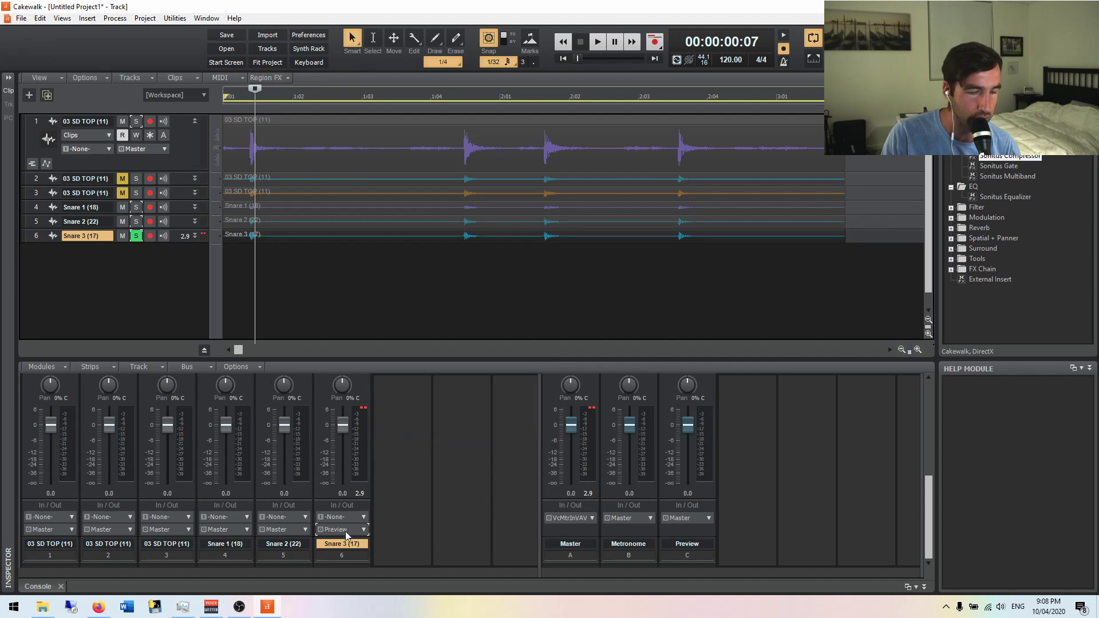
click(305, 529)
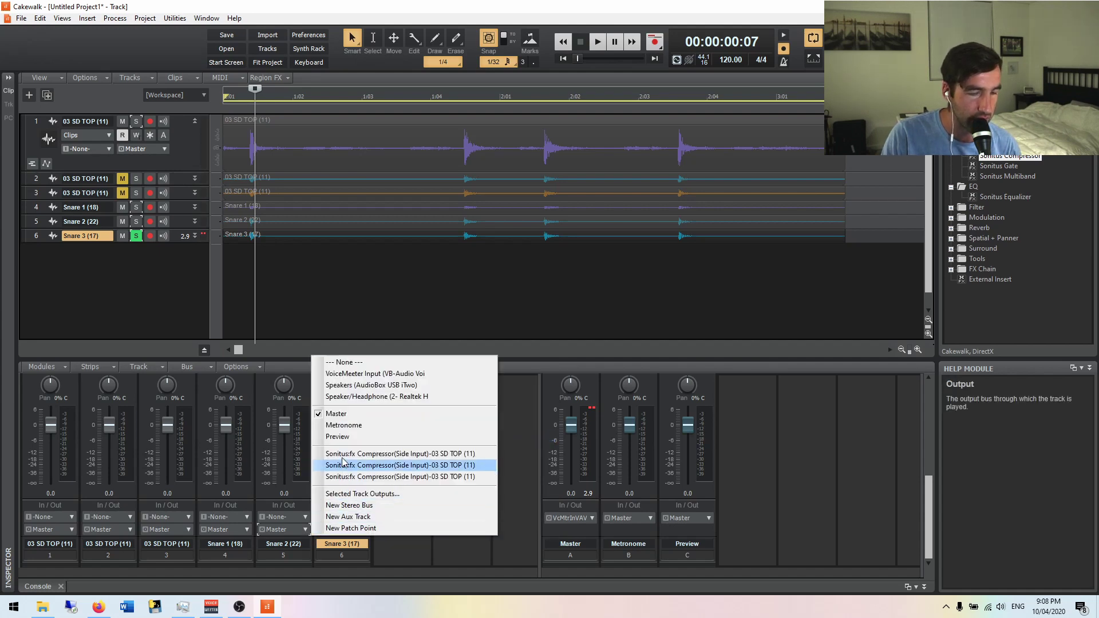
click(338, 436)
Rename the Preview bus to 'Snares'.
scroll(751, 468, up, 3)
scroll(760, 468, up, 3)
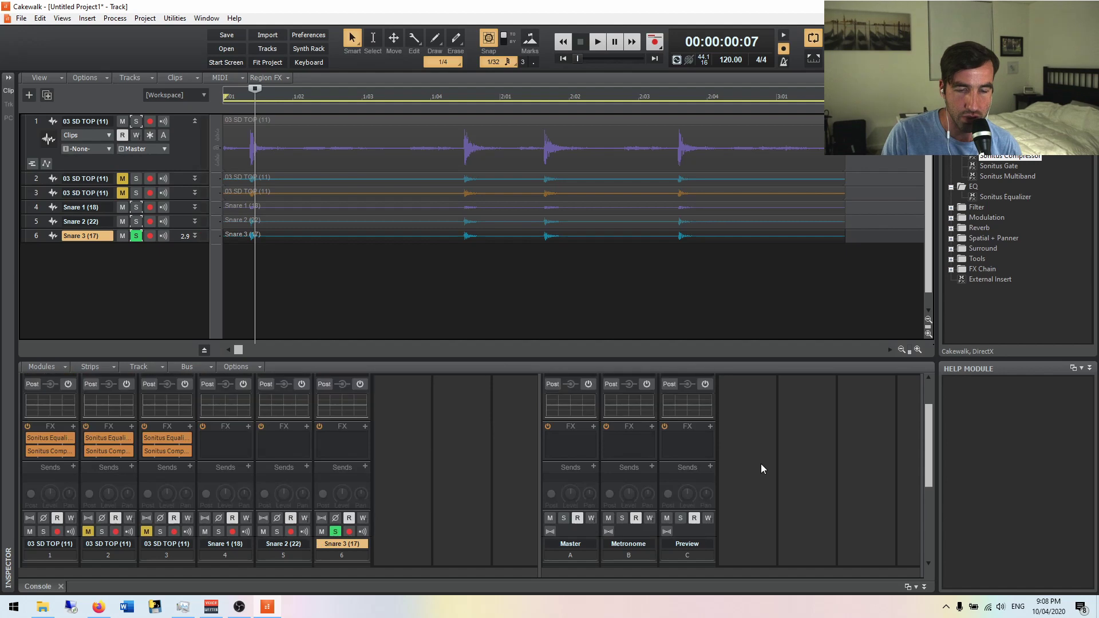
scroll(795, 475, down, 4)
scroll(795, 475, down, 3)
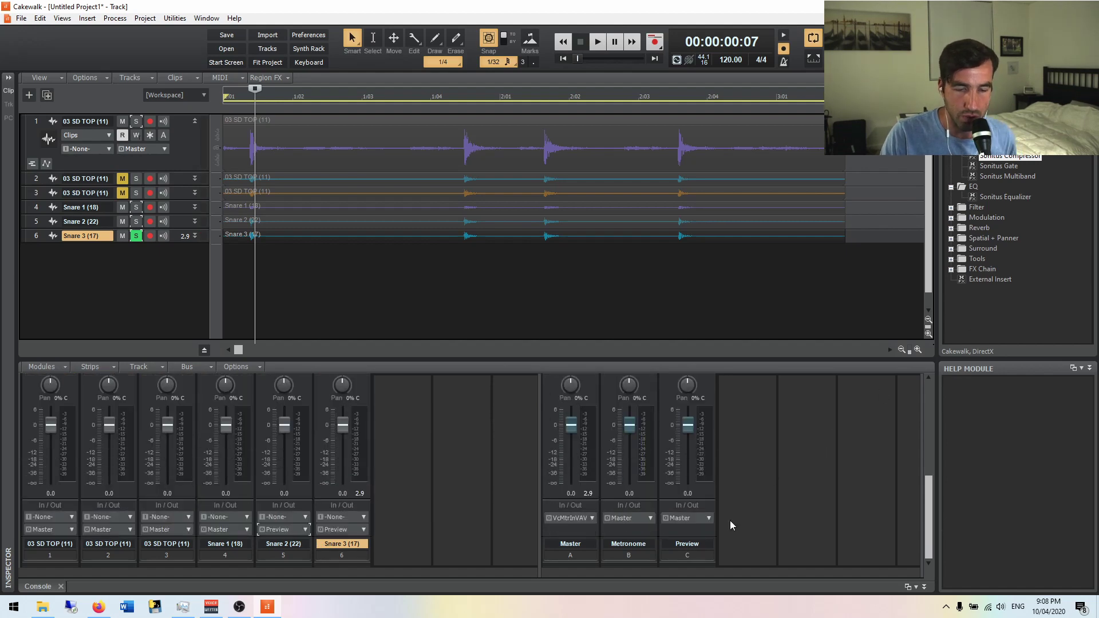
double_click(692, 542)
text(Snares)
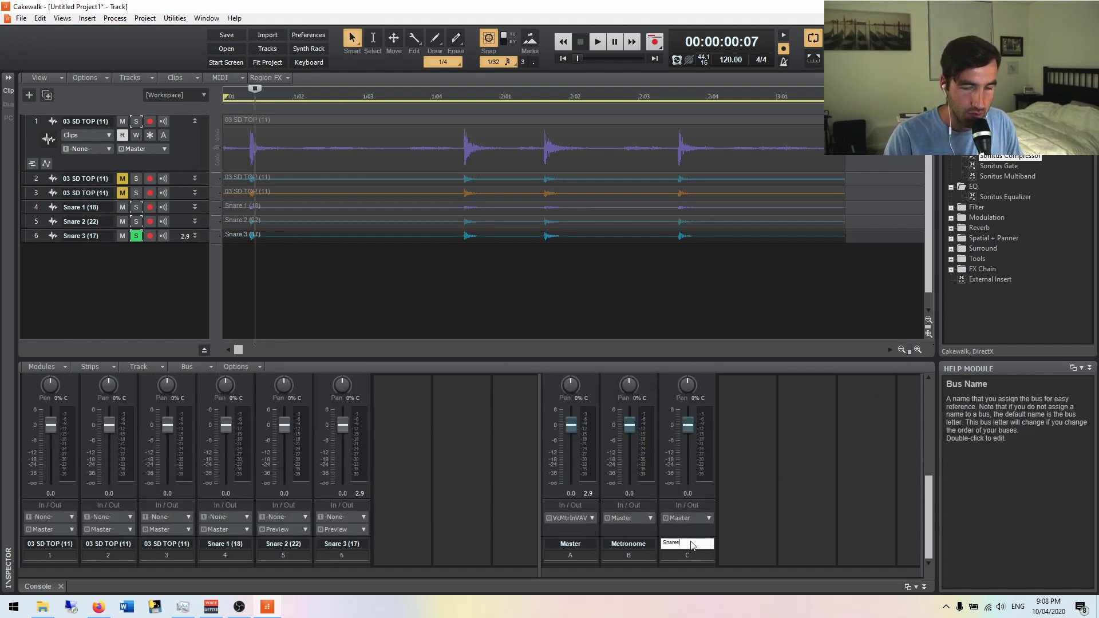
key(Return)
Add a Sonitus Compressor to the Snares bus FX rack.
scroll(771, 475, up, 2)
scroll(771, 470, up, 1)
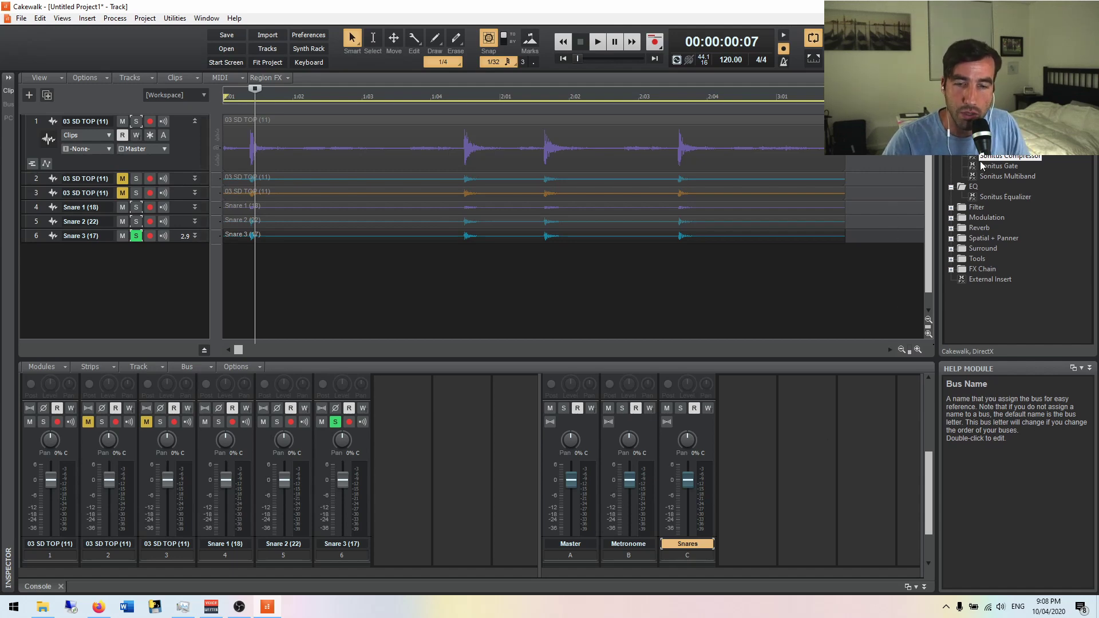
drag(995, 158, 698, 439)
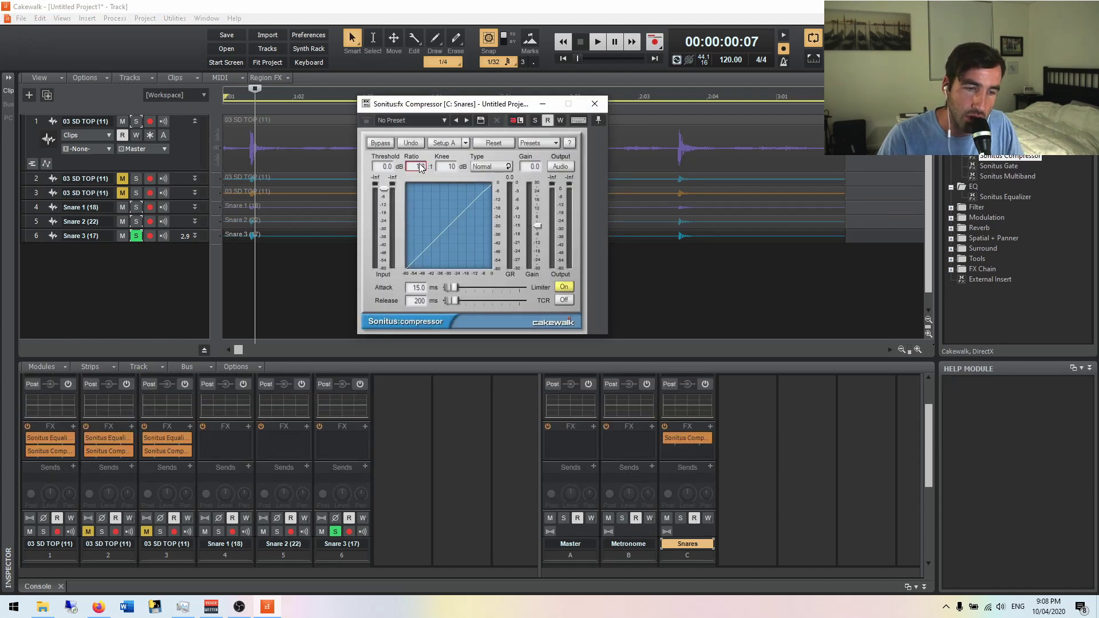
Set the Snares compressor to 3.4:1 ratio, -10.4 dB threshold, 26.4 ms attack, 106 ms release.
drag(423, 166, 424, 149)
drag(384, 188, 384, 203)
mouse_move(452, 287)
mouse_down()
mouse_move(436, 309)
mouse_move(451, 303)
mouse_up()
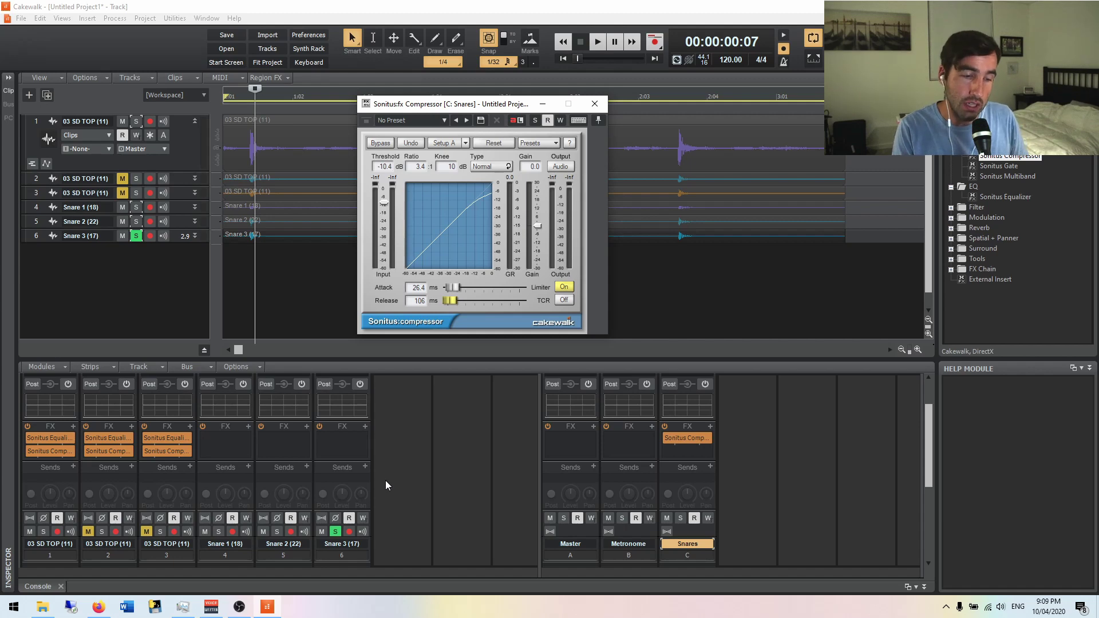
mouse_move(175, 450)
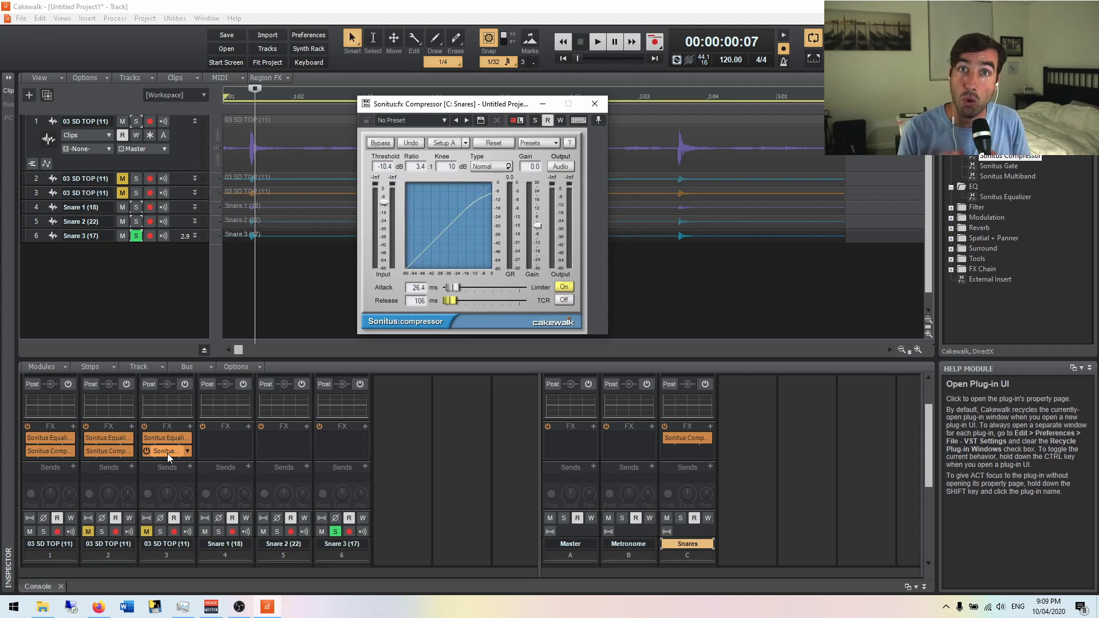
Put a Sonitus Equalizer on the Snares bus, with band 3 at +4.4 dB (193 Hz) and band 5 at -4.2 dB (4775 Hz).
click(594, 104)
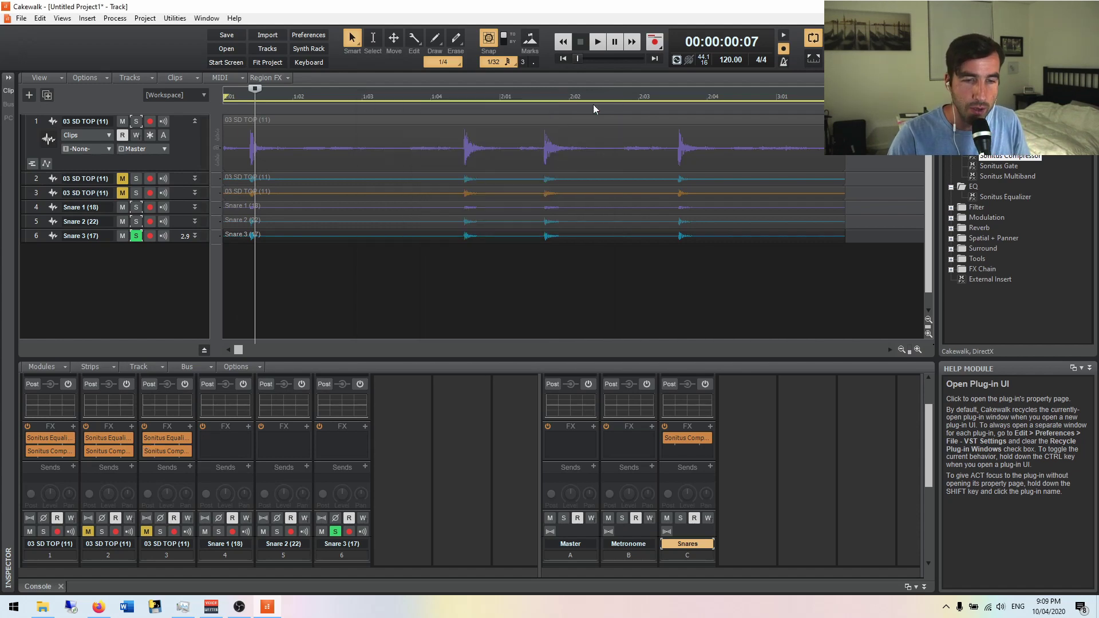
mouse_move(1003, 196)
mouse_down()
mouse_move(801, 386)
mouse_move(694, 431)
mouse_up()
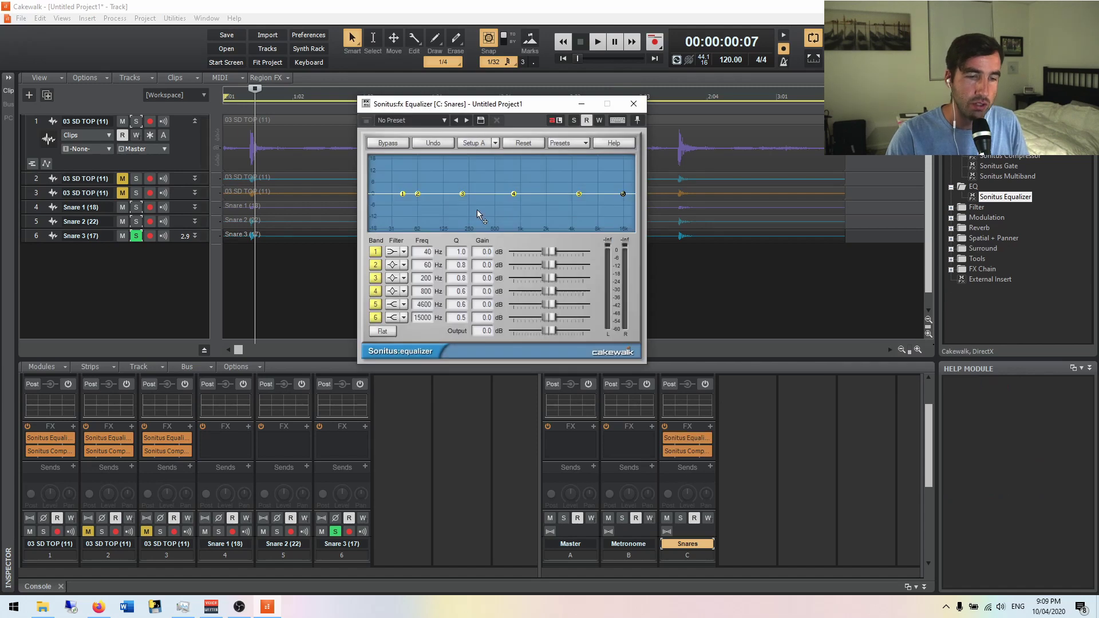
drag(462, 194, 460, 186)
drag(579, 193, 579, 201)
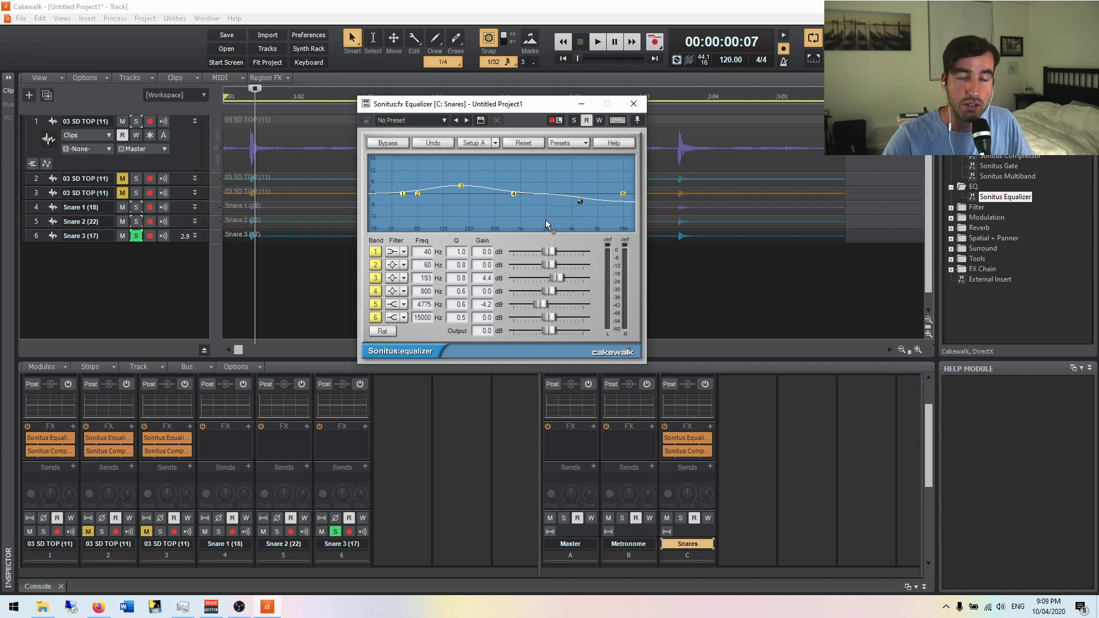
click(634, 103)
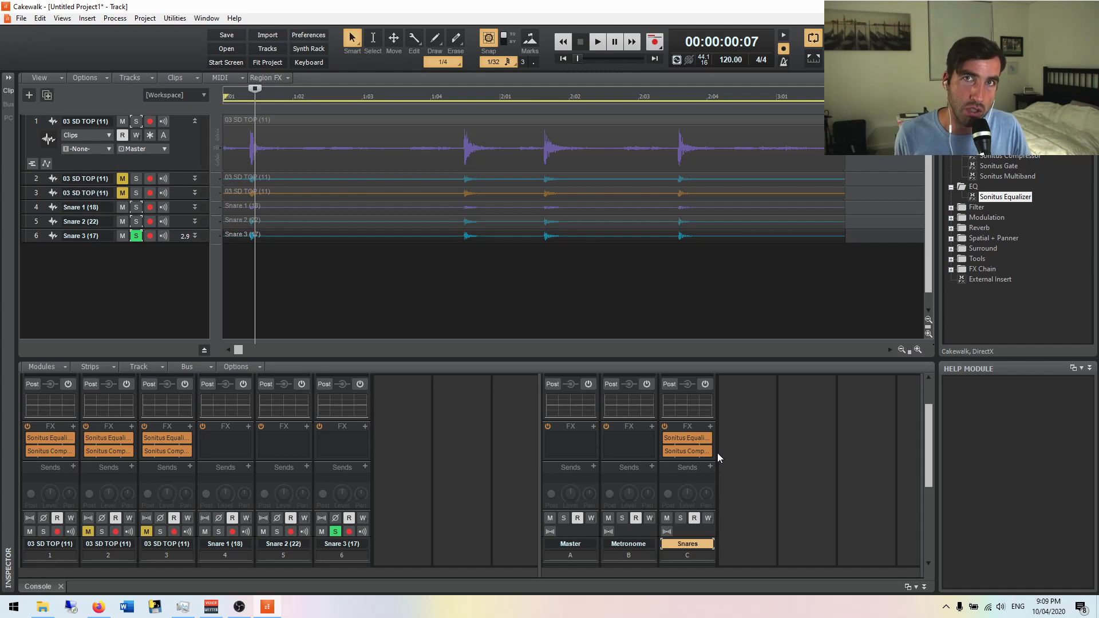
In the Snares bus Sonitus Equalizer, lift band 3 at 192 Hz from +4.4 dB to +6.1 dB.
double_click(691, 437)
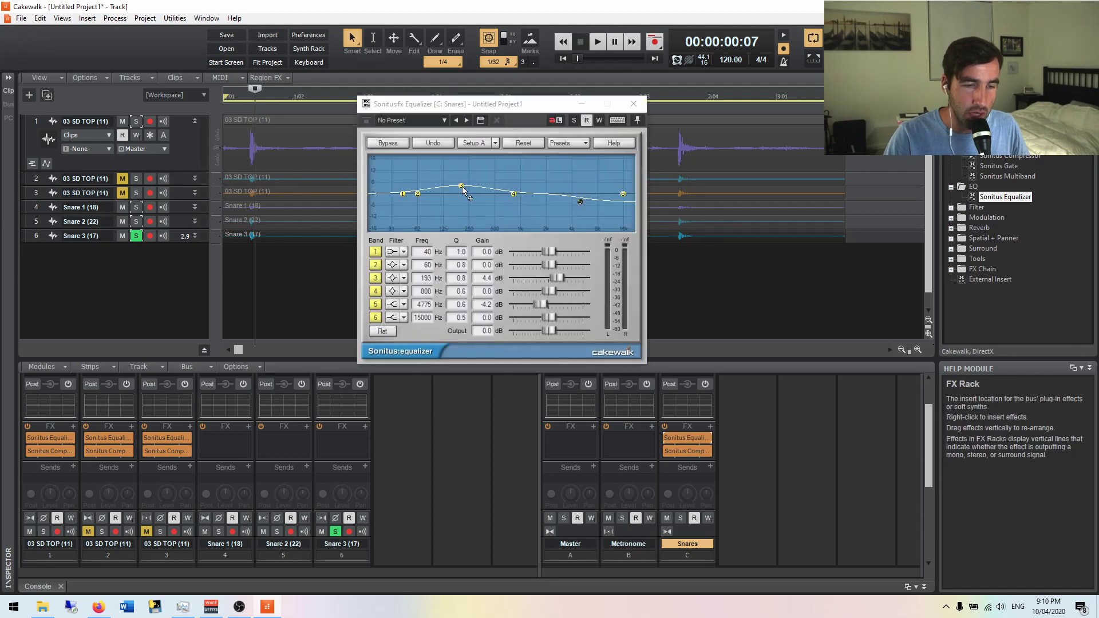
drag(462, 187, 458, 183)
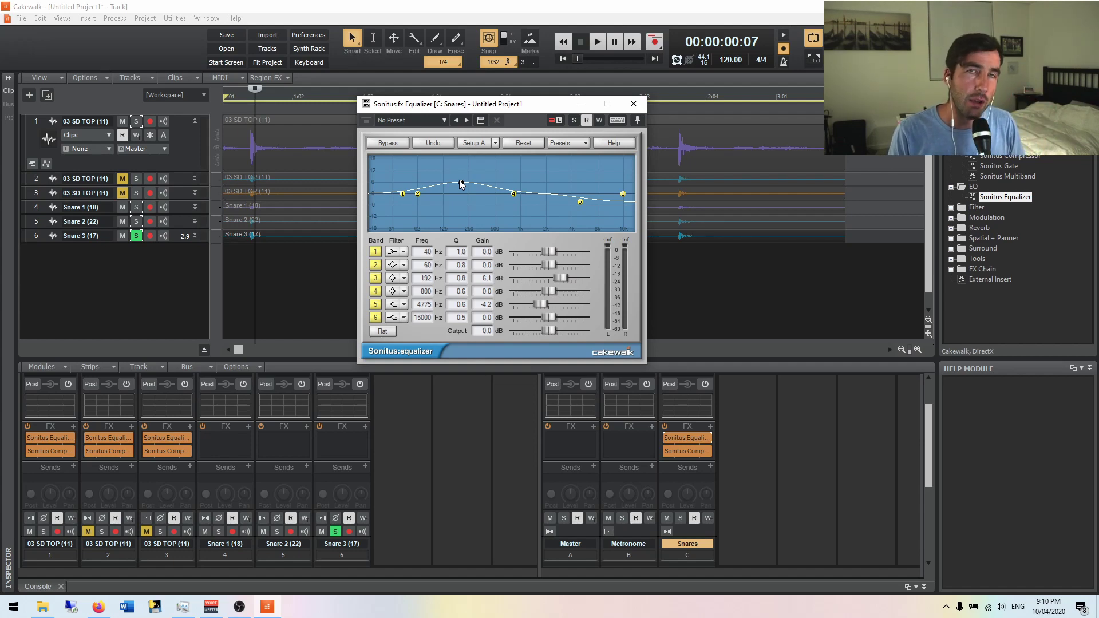
click(633, 104)
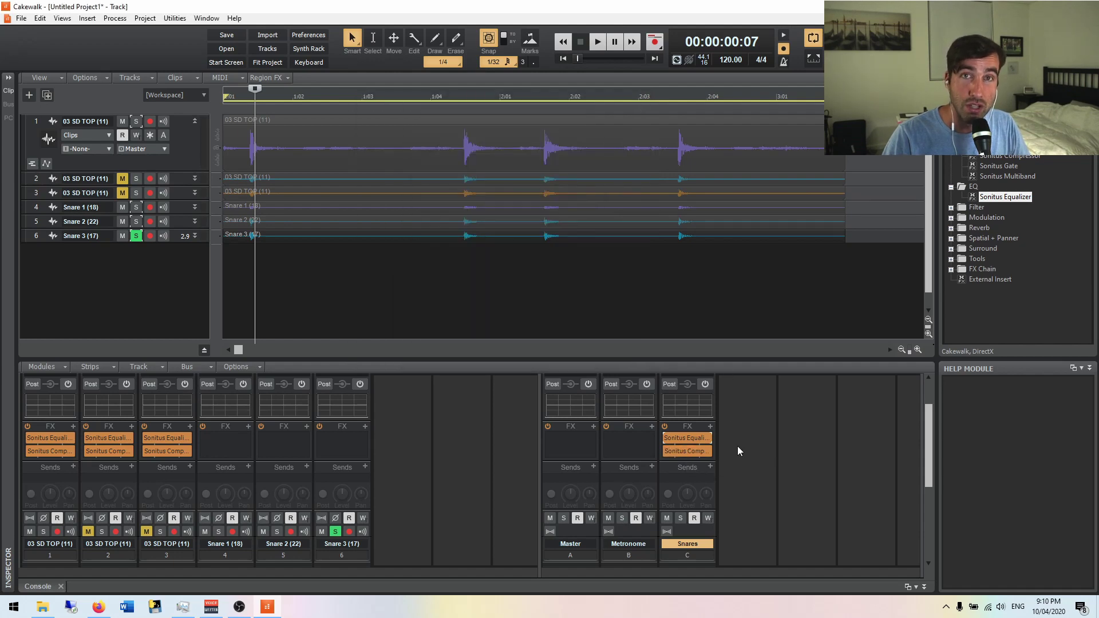